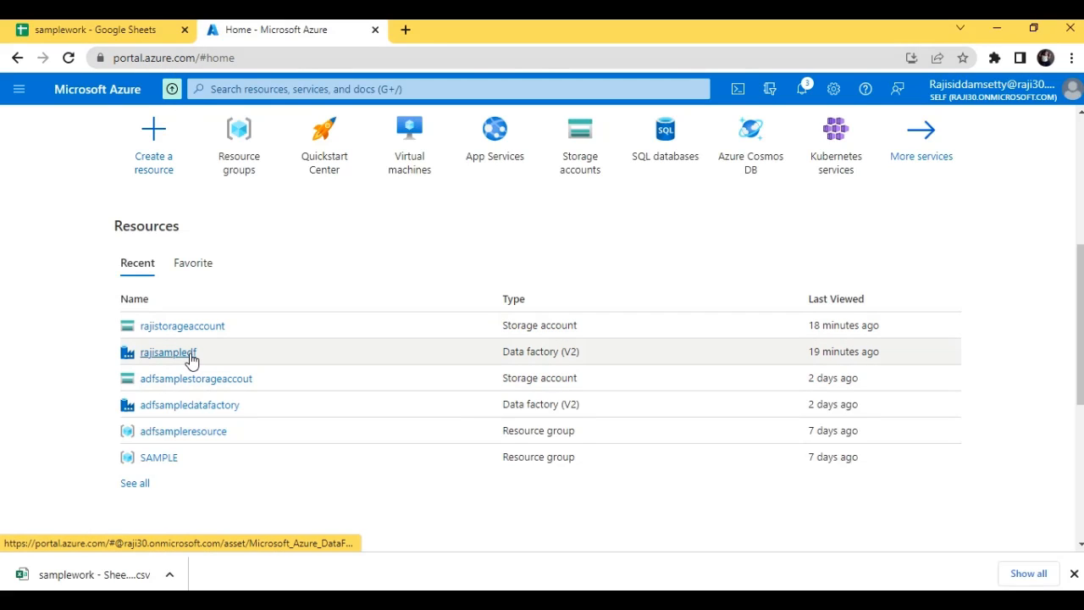
Open the rajisampledf data factory and launch Azure Data Factory Studio for it
{"action": "mouse_move", "coordinate": [189, 359]}
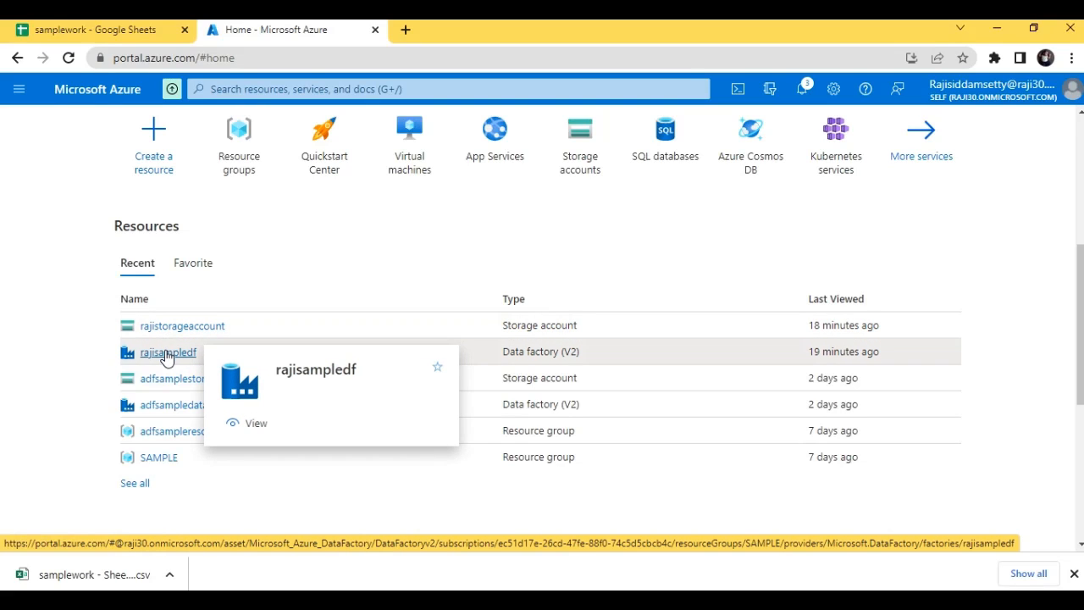
{"action": "left_click", "coordinate": [167, 354]}
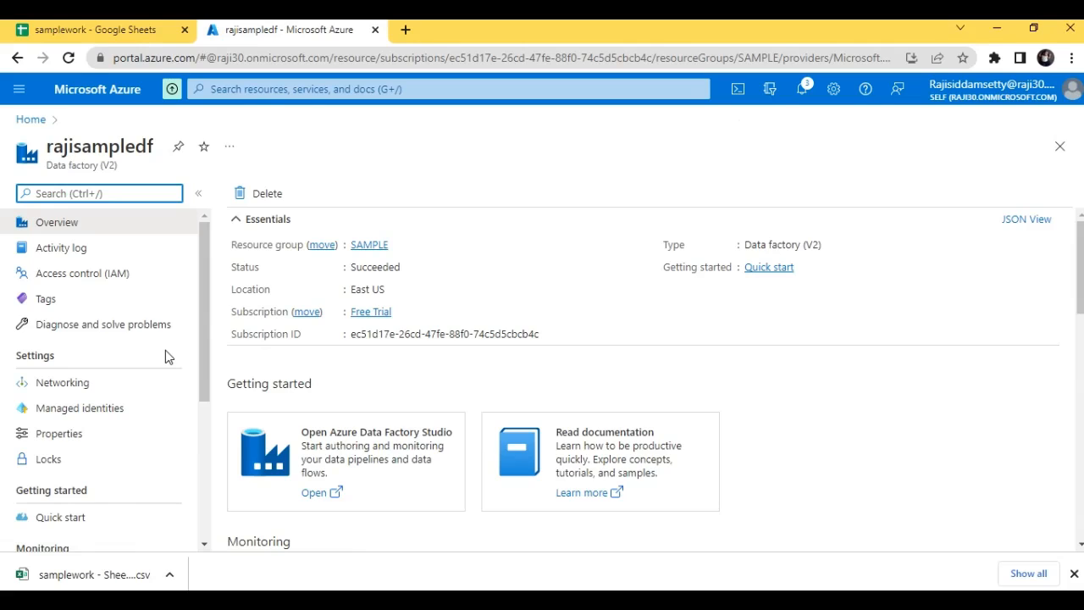
{"action": "left_click", "coordinate": [400, 456]}
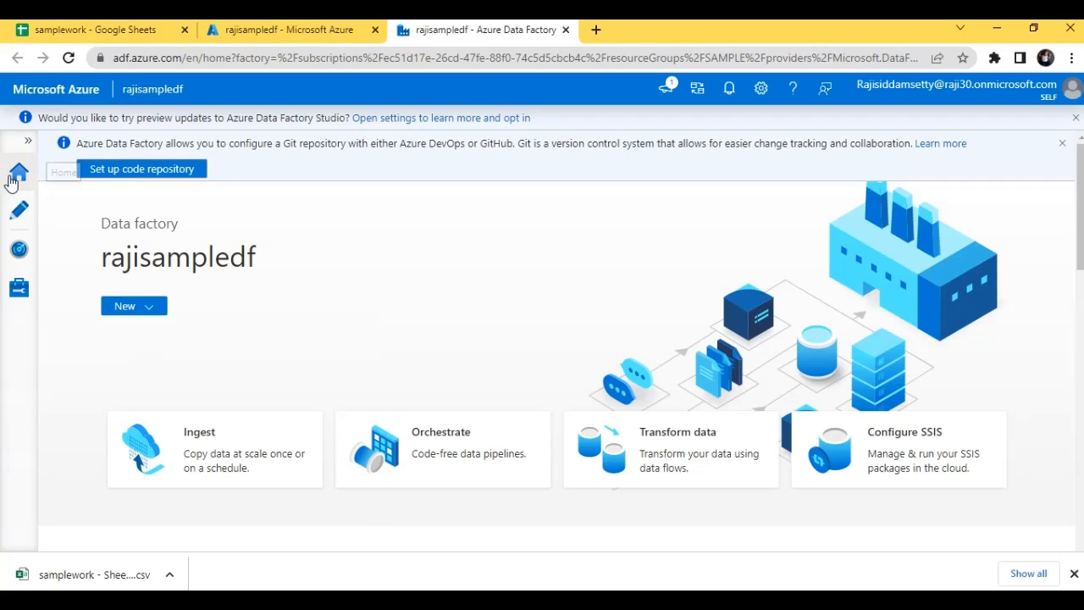
Open pipeline1 for authoring and expand the Move & transform activities
{"action": "left_click", "coordinate": [19, 212]}
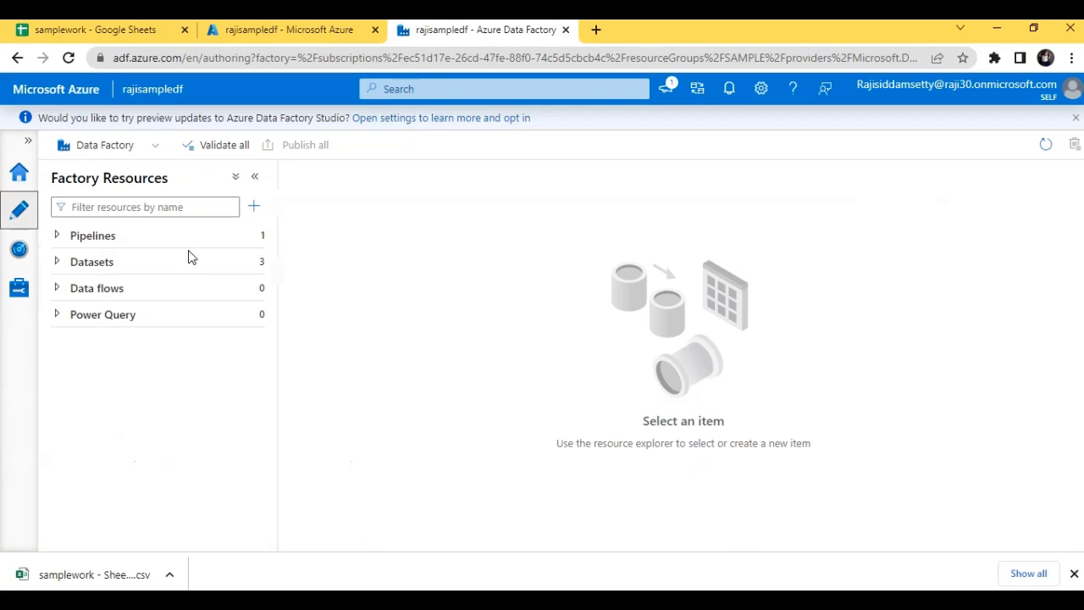
{"action": "left_click", "coordinate": [191, 246]}
{"action": "left_click", "coordinate": [177, 270]}
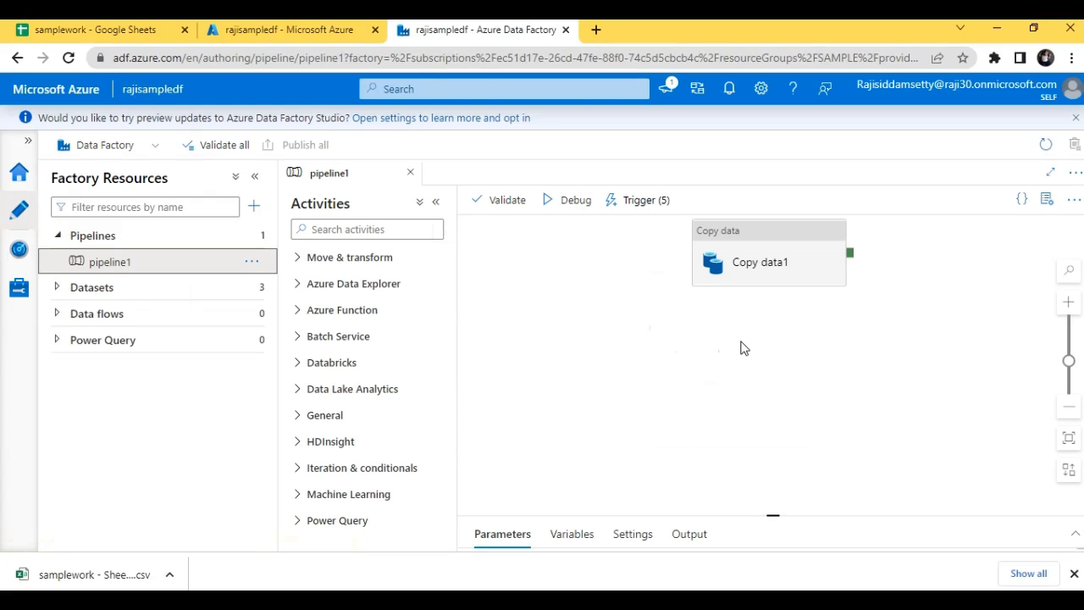
{"action": "left_click", "coordinate": [301, 260]}
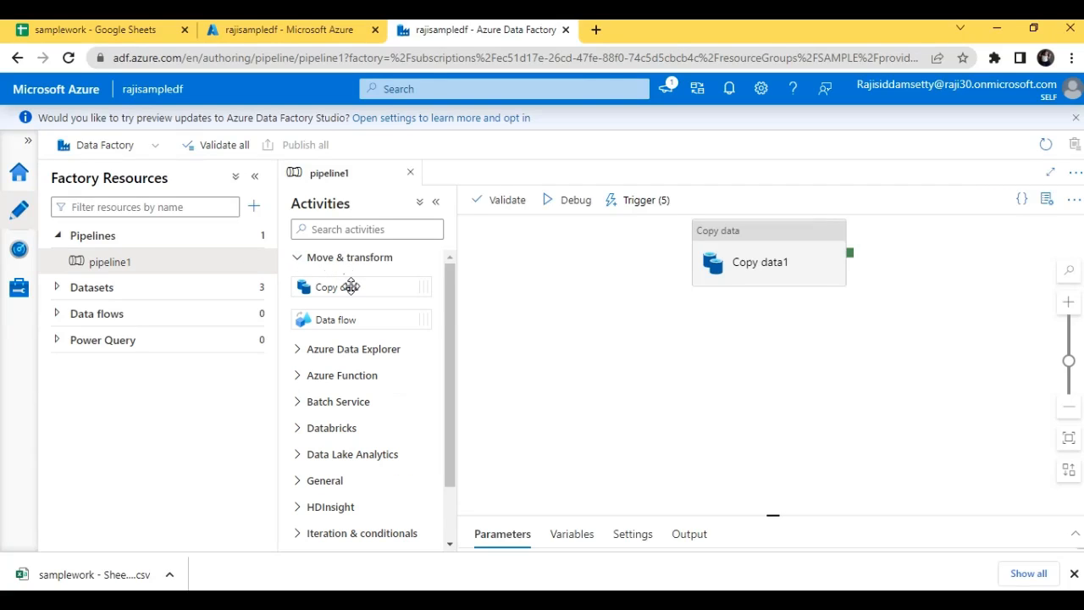
{"action": "mouse_move", "coordinate": [350, 286]}
{"action": "left_mouse_down"}
{"action": "mouse_move", "coordinate": [789, 358]}
{"action": "mouse_move", "coordinate": [351, 296]}
{"action": "mouse_move", "coordinate": [353, 286]}
{"action": "left_mouse_up"}
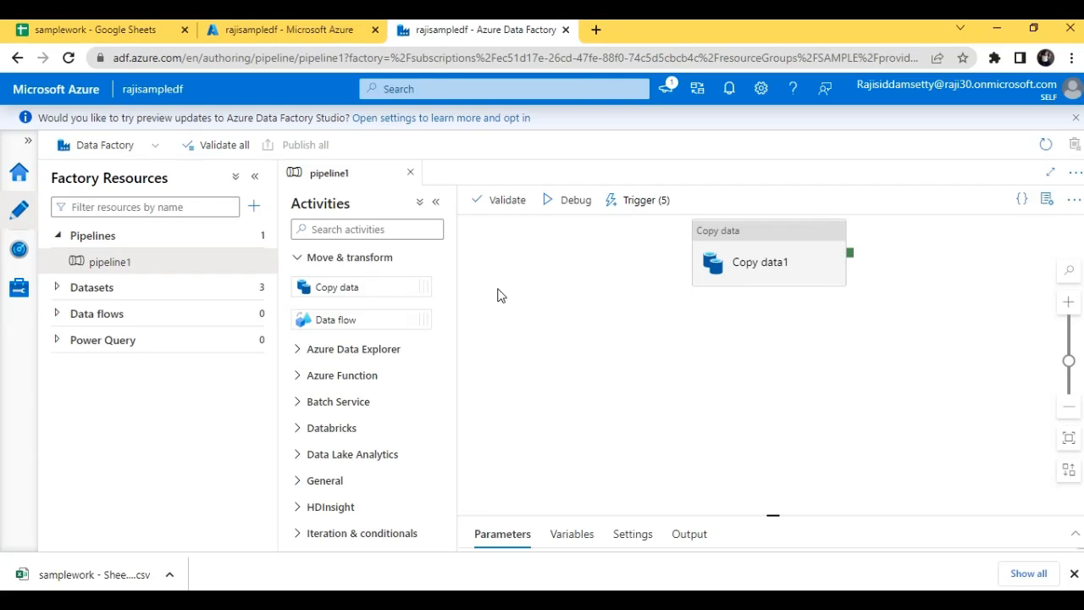
Rename the pipeline's Copy data1 activity as Copydata in its general settings
{"action": "left_click", "coordinate": [789, 255]}
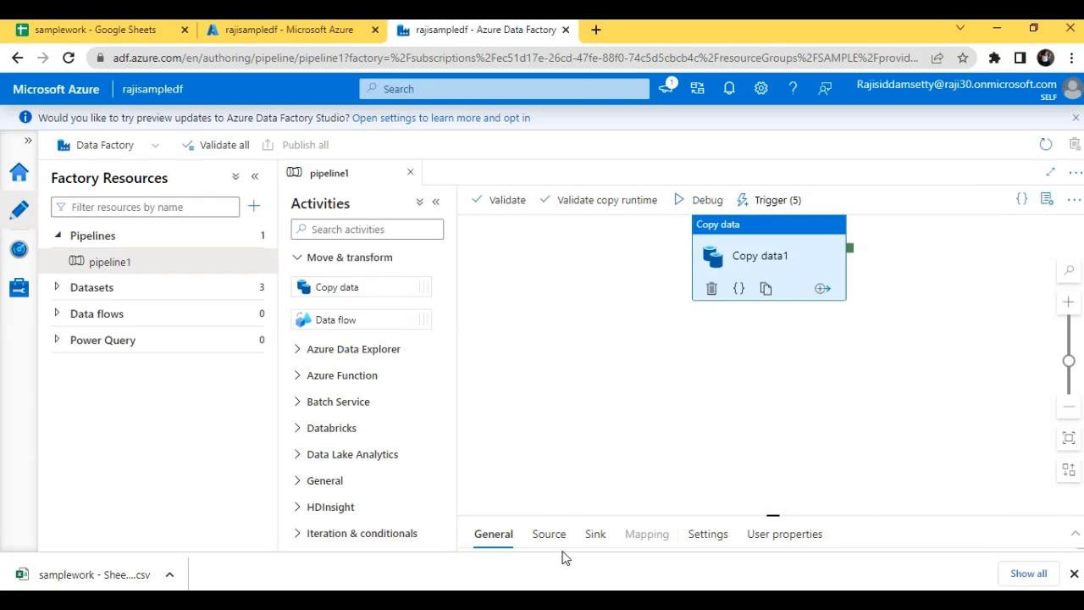
{"action": "left_click", "coordinate": [1074, 575]}
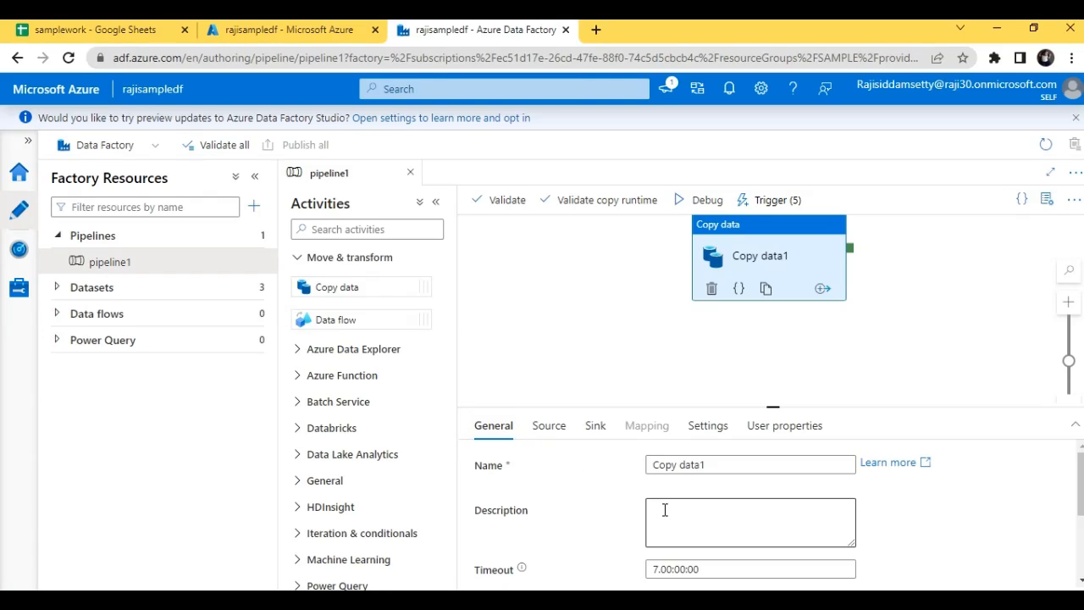
{"action": "left_click_drag", "start_coordinate": [1080, 485], "coordinate": [1081, 483]}
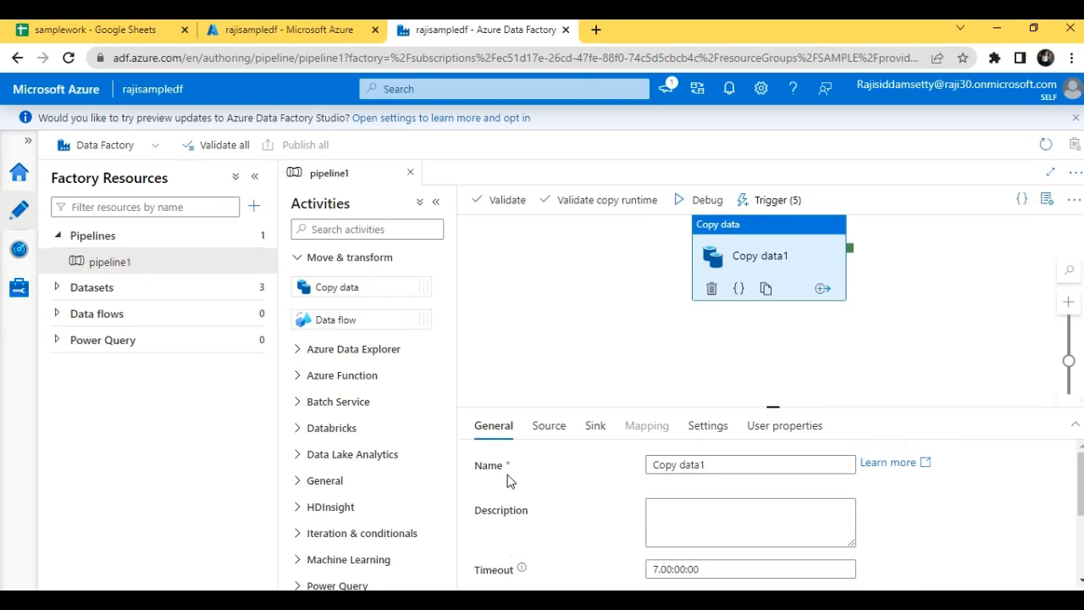
{"action": "left_click", "coordinate": [724, 465]}
{"action": "key", "text": "BackSpace"}
{"action": "key", "text": "BackSpace"}
{"action": "key", "text": "BackSpace"}
{"action": "key", "text": "BackSpace"}
{"action": "key", "text": "BackSpace"}
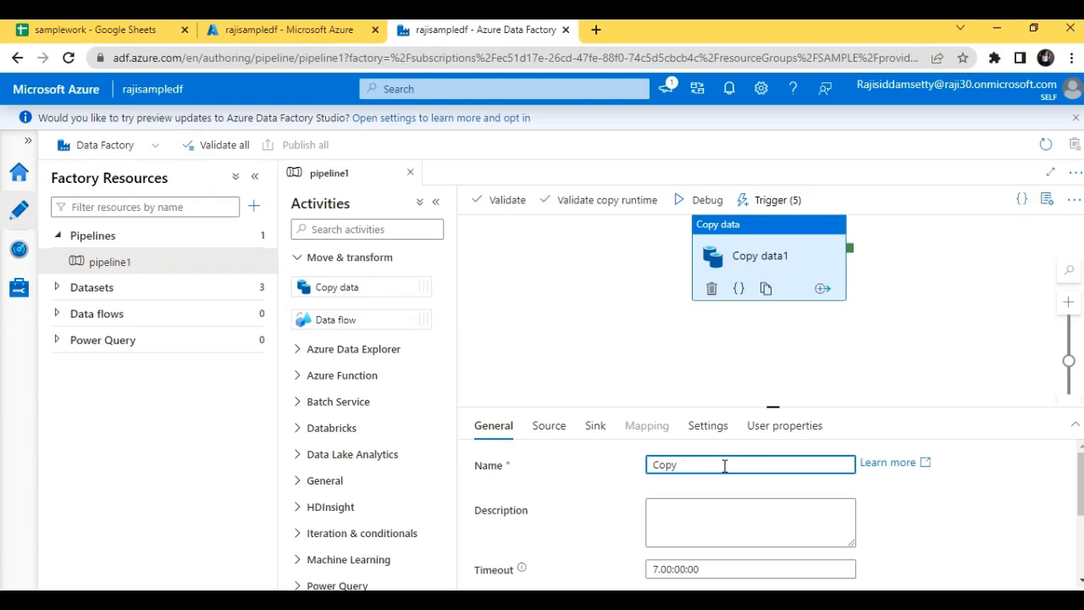
{"action": "type", "text": "dat"}
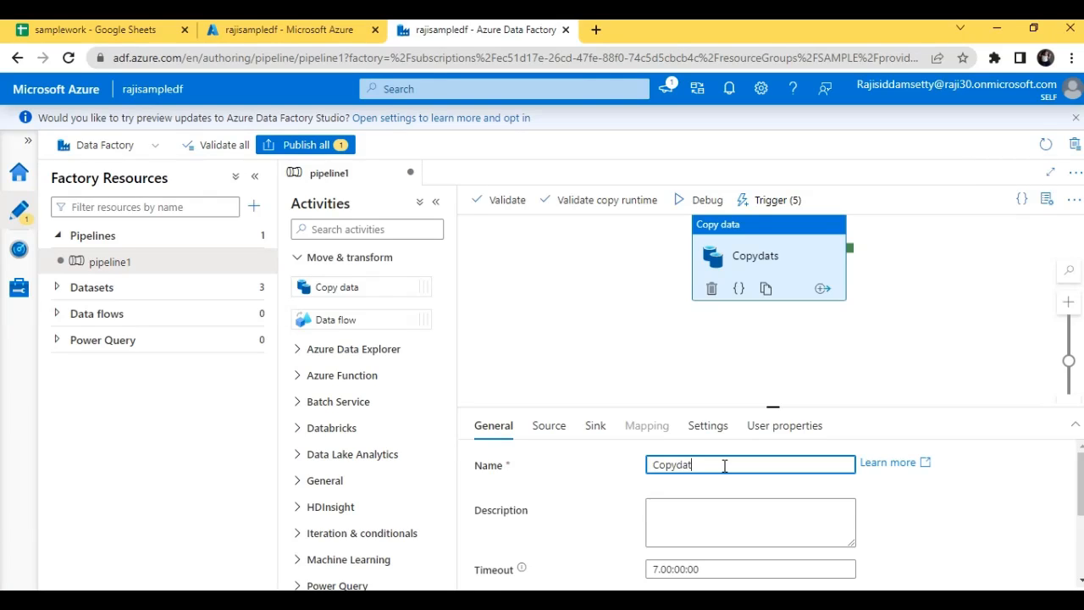
{"action": "type", "text": "a"}
Examine the Copydata activity's general settings, including the timeout description, and its JSON definition
{"action": "scroll", "coordinate": [725, 467], "scroll_direction": "down", "scroll_amount": 1}
{"action": "scroll", "coordinate": [751, 508], "scroll_direction": "down", "scroll_amount": 1}
{"action": "scroll", "coordinate": [751, 508], "scroll_direction": "up", "scroll_amount": 1}
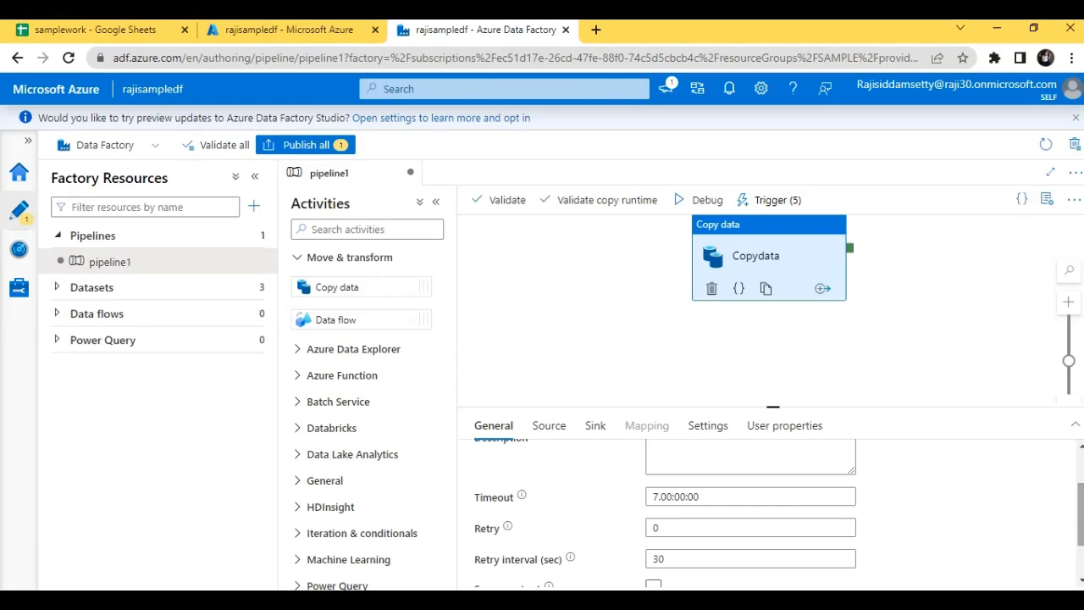
{"action": "scroll", "coordinate": [750, 508], "scroll_direction": "up", "scroll_amount": 2}
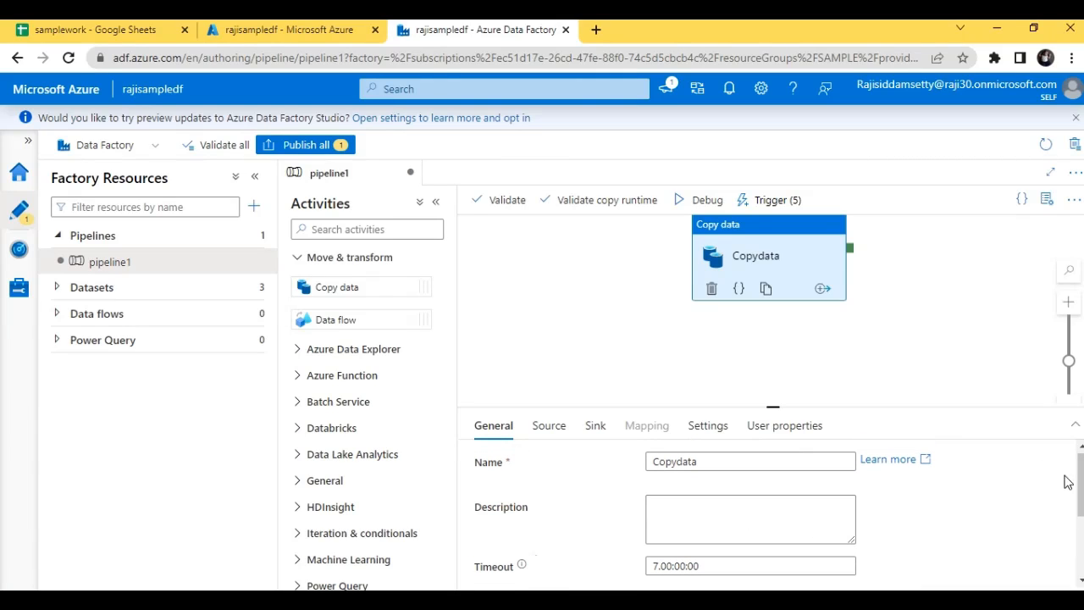
{"action": "scroll", "coordinate": [1079, 483], "scroll_direction": "down", "scroll_amount": 3}
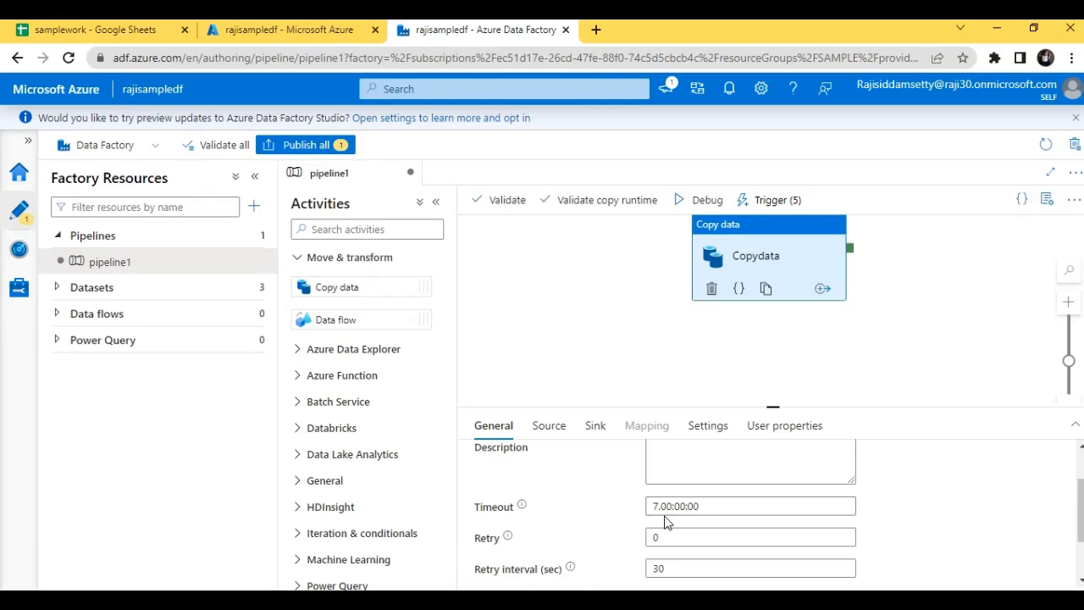
{"action": "mouse_move", "coordinate": [521, 509]}
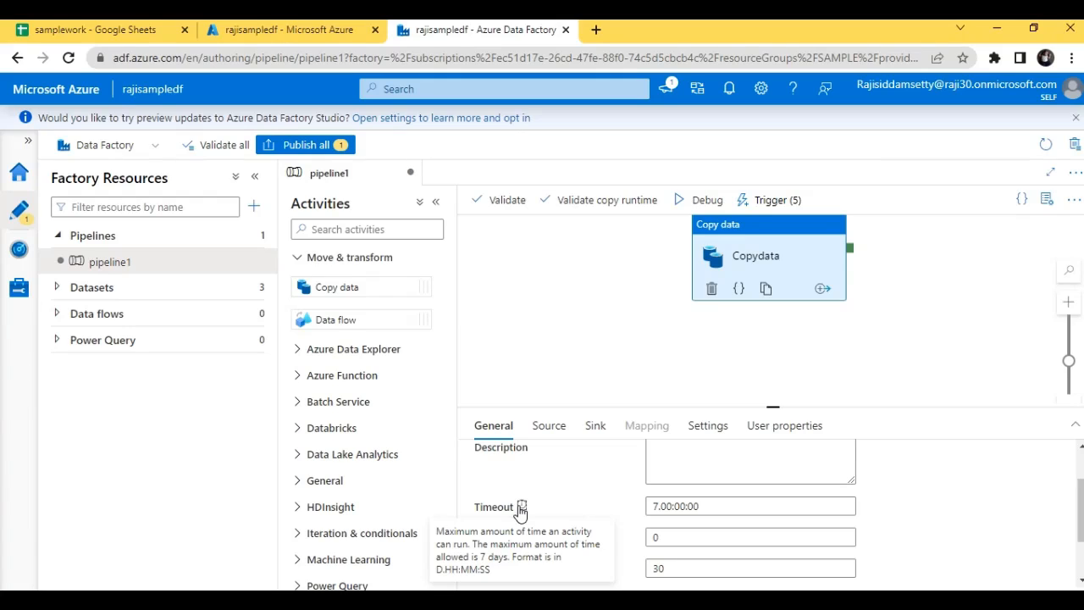
{"action": "left_click", "coordinate": [739, 290]}
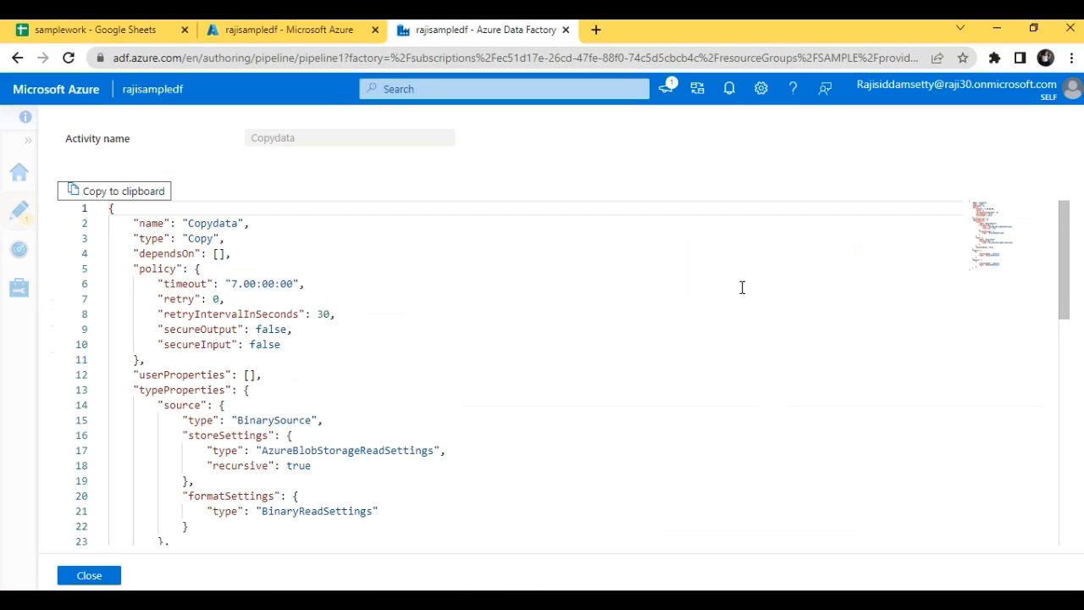
{"action": "left_click", "coordinate": [89, 575]}
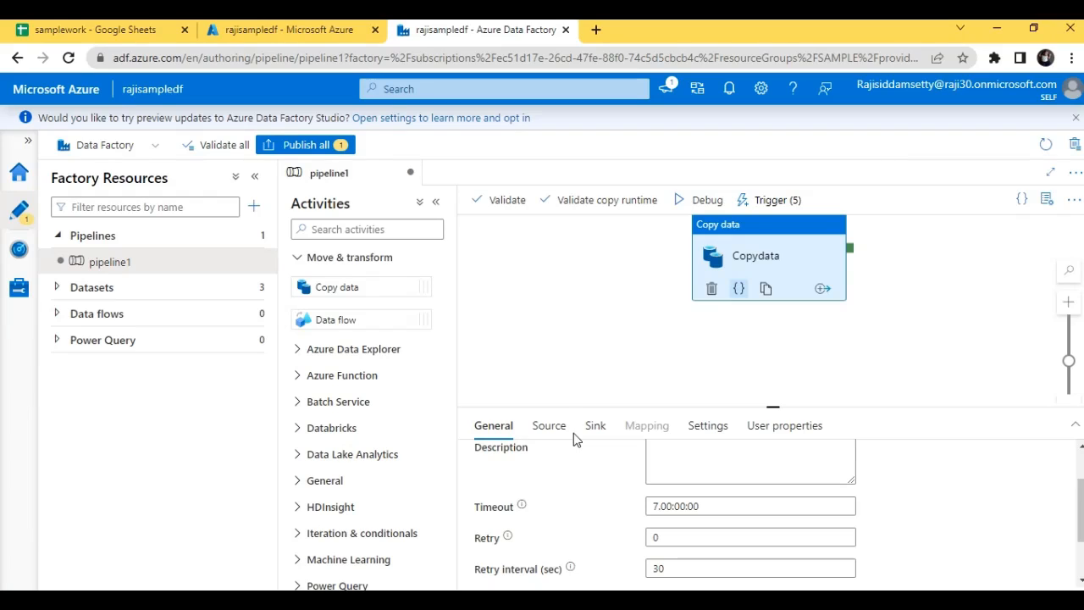
Compare the source and sink settings of the Copydata activity
{"action": "left_click", "coordinate": [549, 430]}
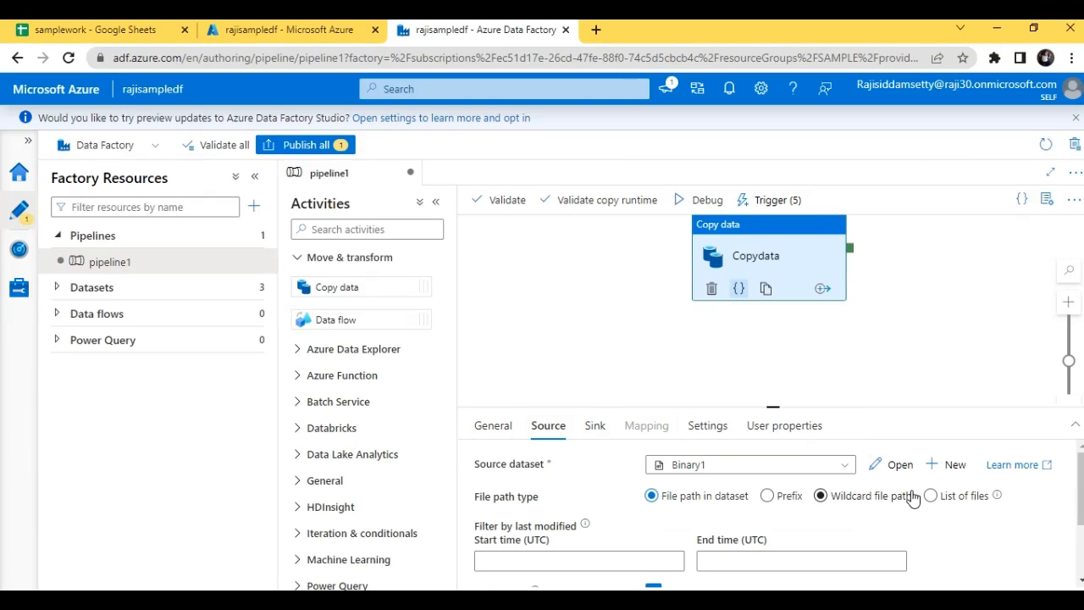
{"action": "mouse_move", "coordinate": [1082, 496]}
{"action": "left_mouse_down"}
{"action": "mouse_move", "coordinate": [1081, 520]}
{"action": "mouse_move", "coordinate": [1081, 494]}
{"action": "left_mouse_up"}
{"action": "left_click", "coordinate": [596, 430]}
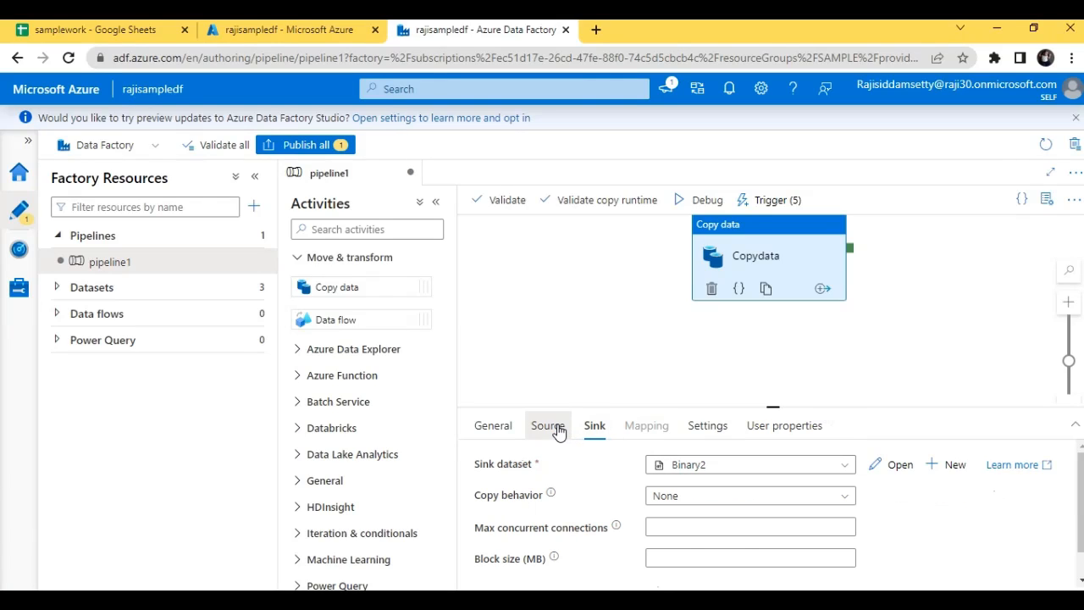
{"action": "left_click", "coordinate": [556, 430]}
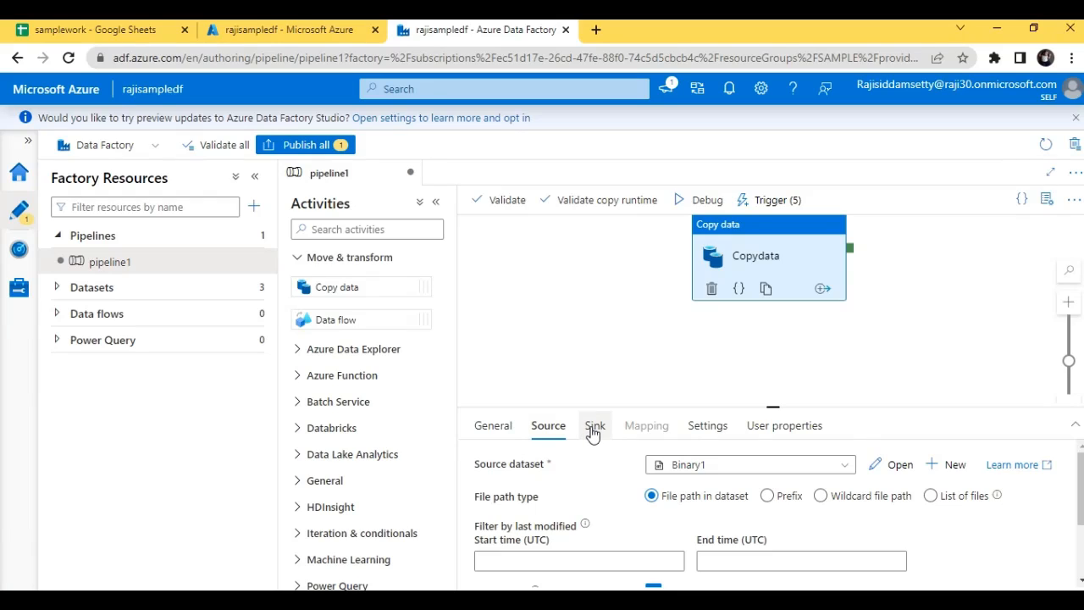
{"action": "left_click", "coordinate": [593, 432]}
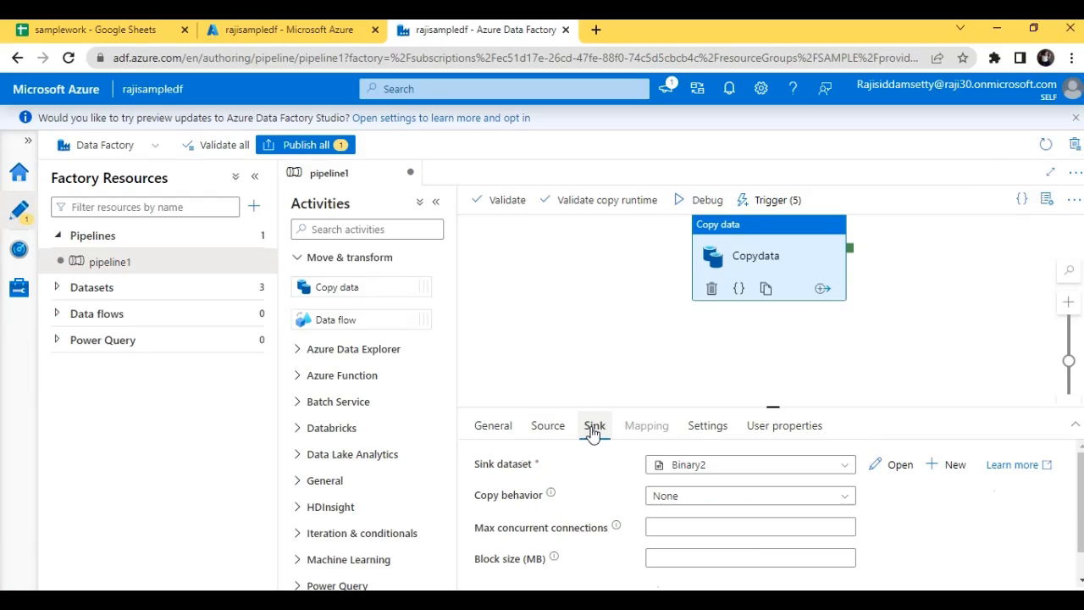
{"action": "left_click", "coordinate": [546, 433]}
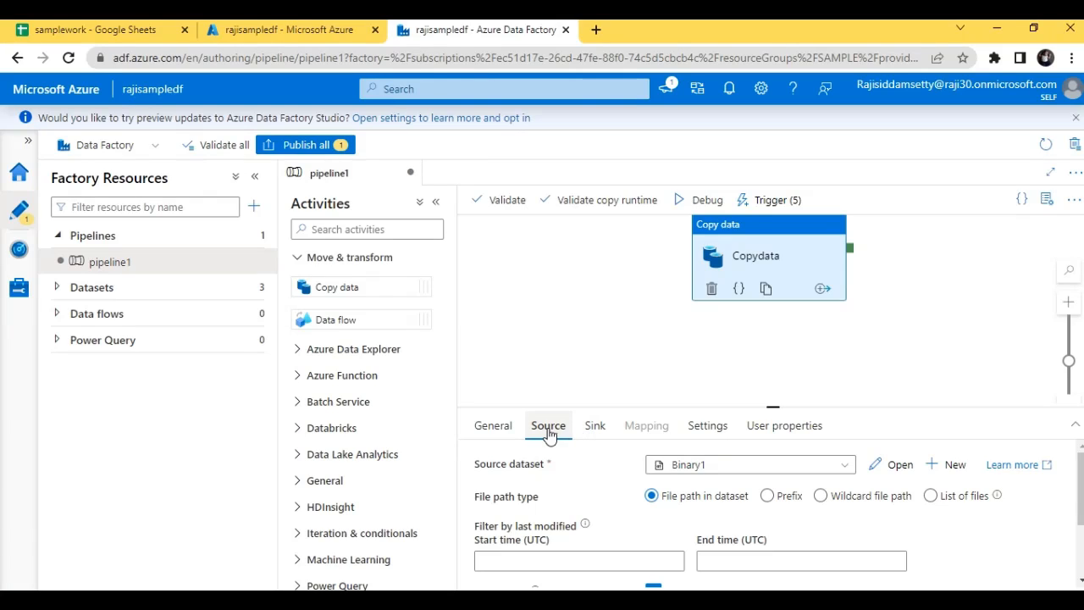
Set the Copydata activity's source dataset to AzureSqlTable1 and look through its query options
{"action": "left_click", "coordinate": [718, 465]}
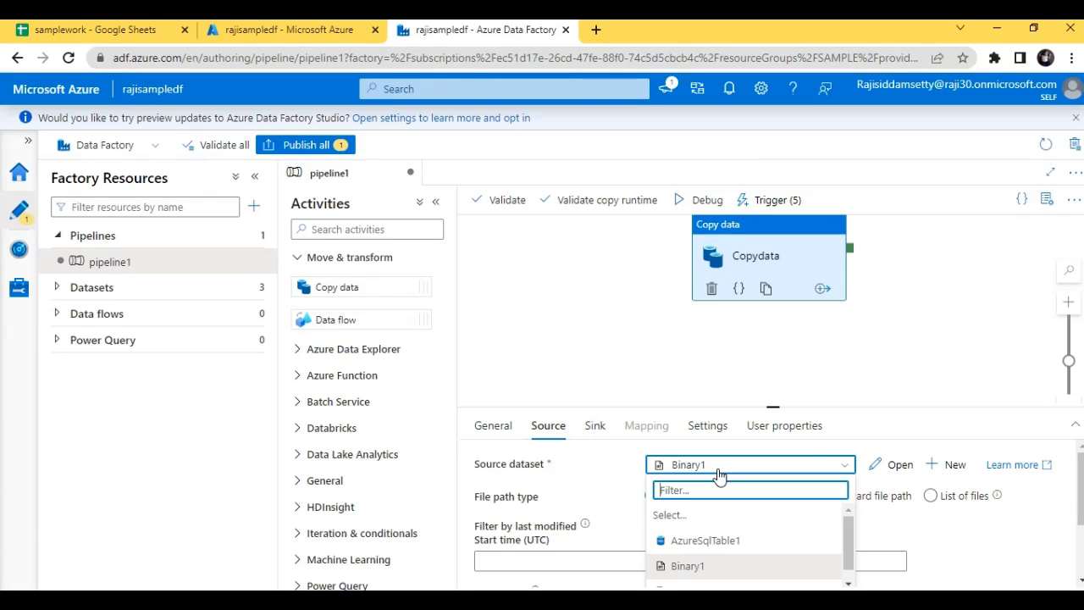
{"action": "left_click", "coordinate": [738, 566]}
{"action": "scroll", "coordinate": [1081, 491], "scroll_direction": "down", "scroll_amount": 2}
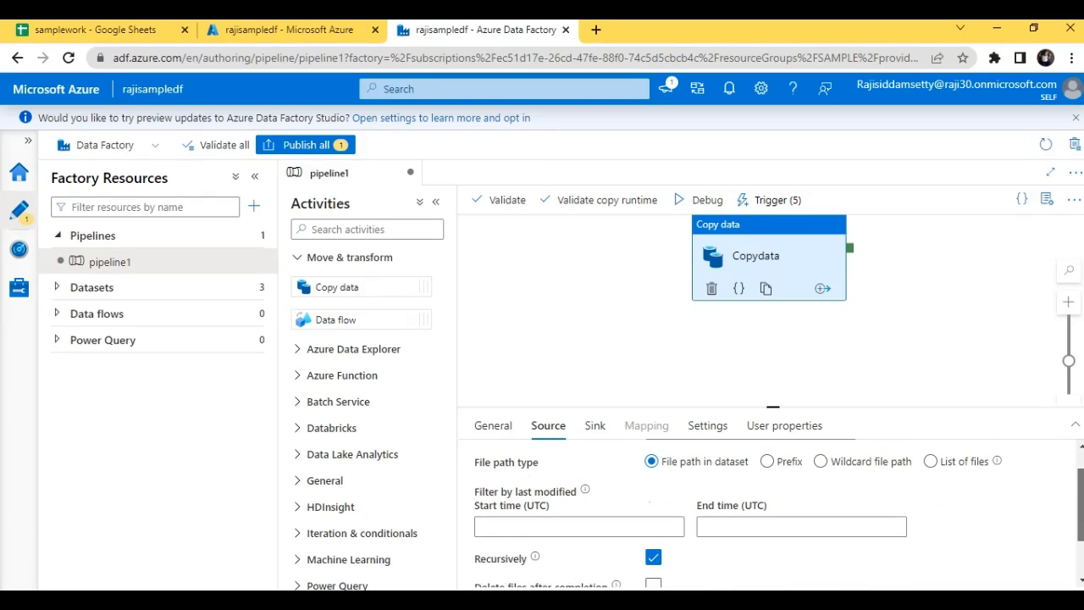
{"action": "scroll", "coordinate": [1081, 491], "scroll_direction": "up", "scroll_amount": 2}
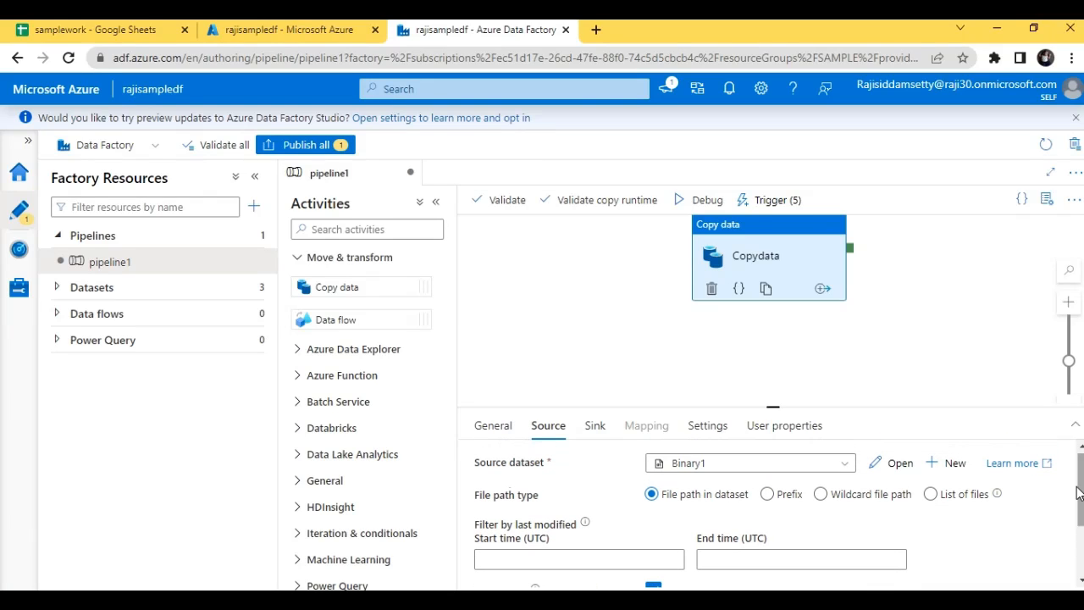
{"action": "left_click", "coordinate": [829, 469]}
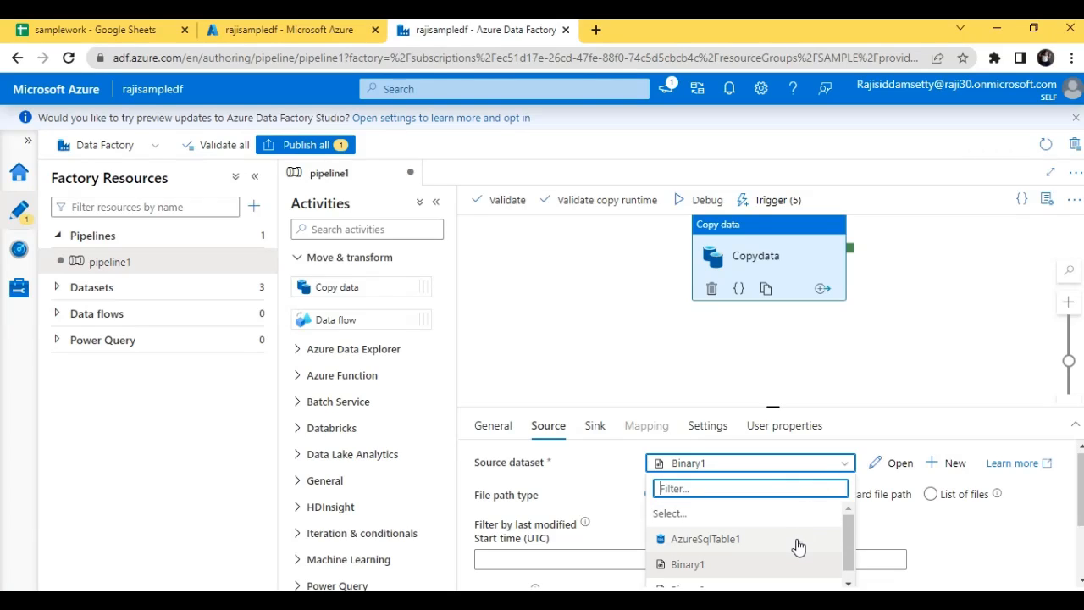
{"action": "left_click", "coordinate": [799, 539]}
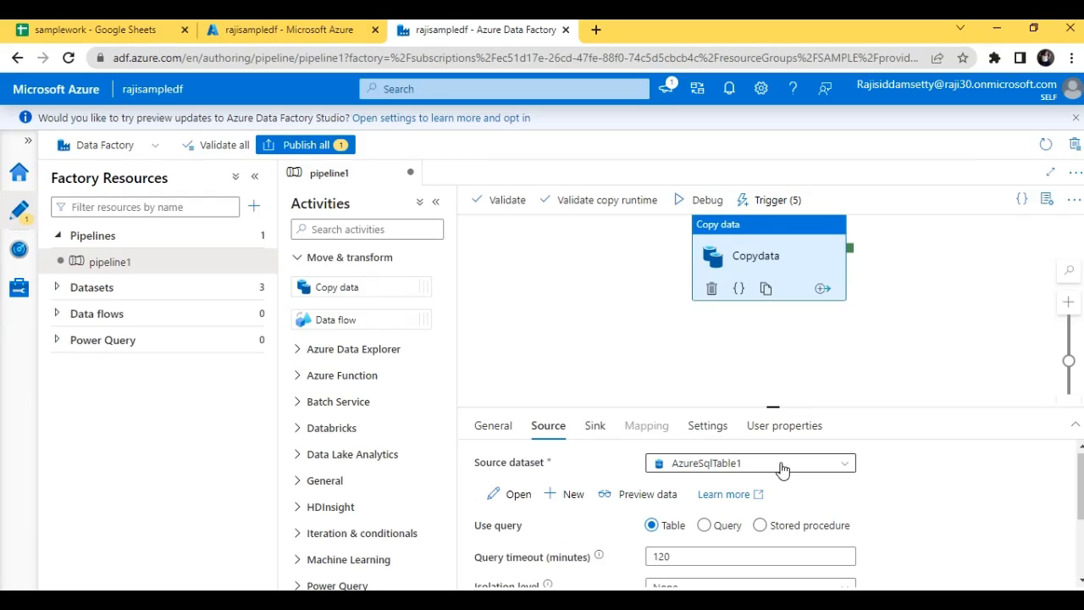
{"action": "scroll", "coordinate": [770, 517], "scroll_direction": "down", "scroll_amount": 3}
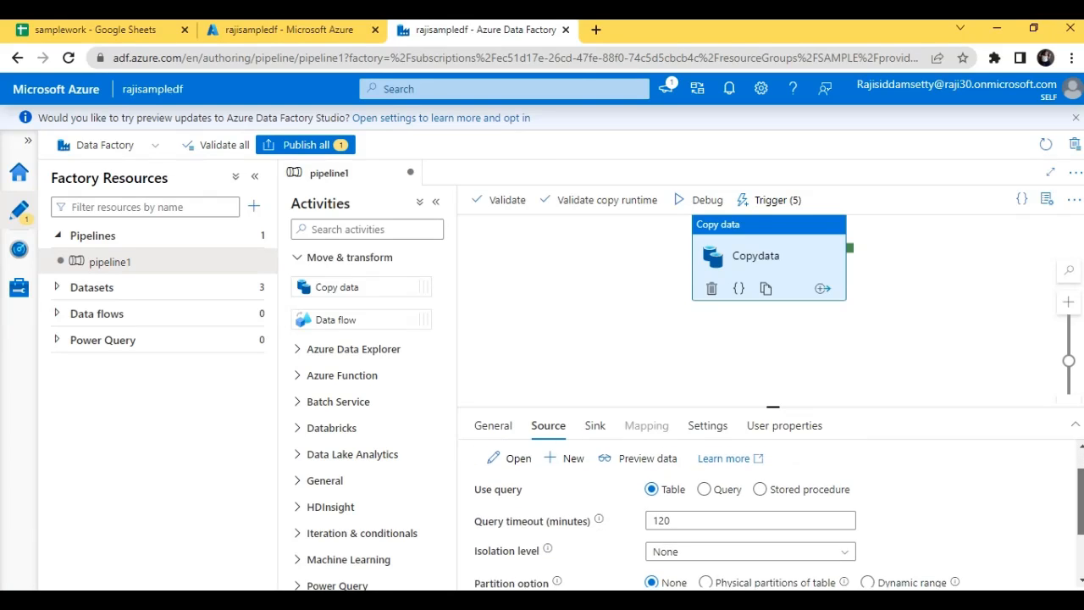
{"action": "scroll", "coordinate": [1082, 473], "scroll_direction": "up", "scroll_amount": 3}
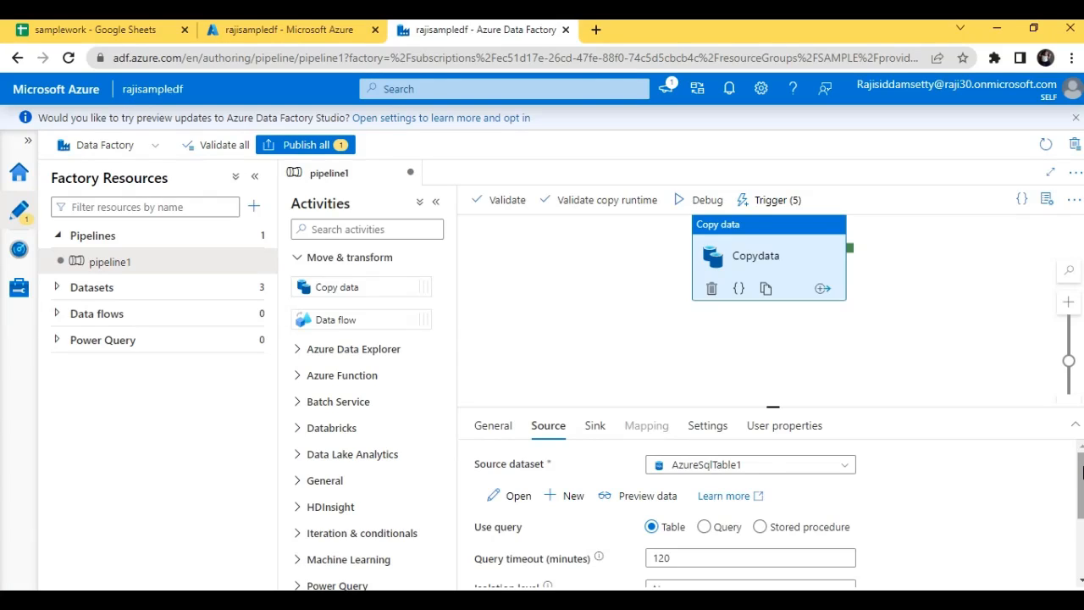
Switch the Copydata activity's source dataset back to Binary1
{"action": "left_click", "coordinate": [793, 468]}
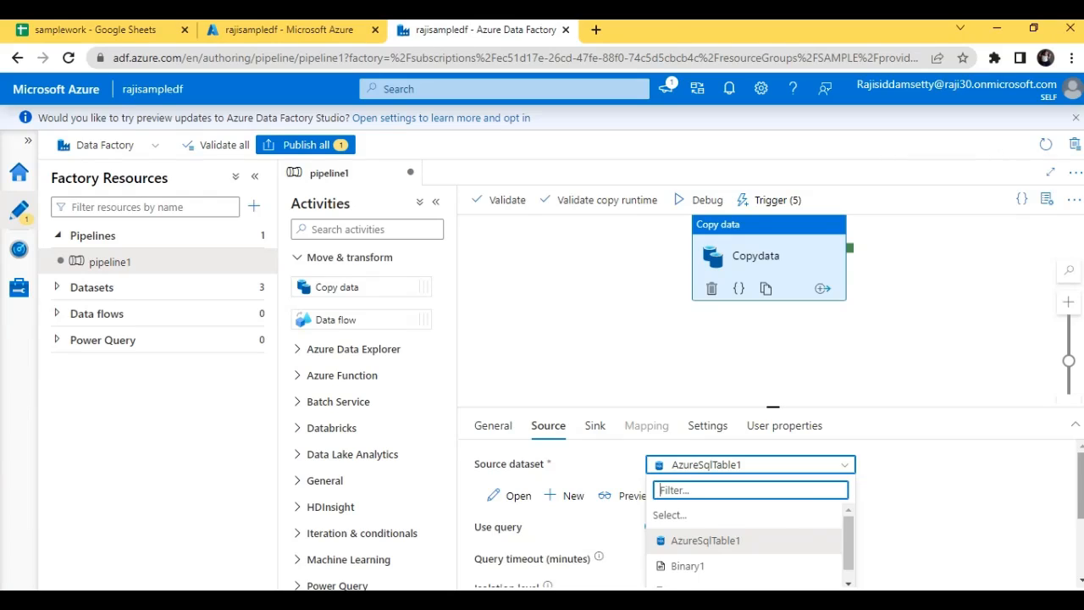
{"action": "left_click", "coordinate": [1080, 489]}
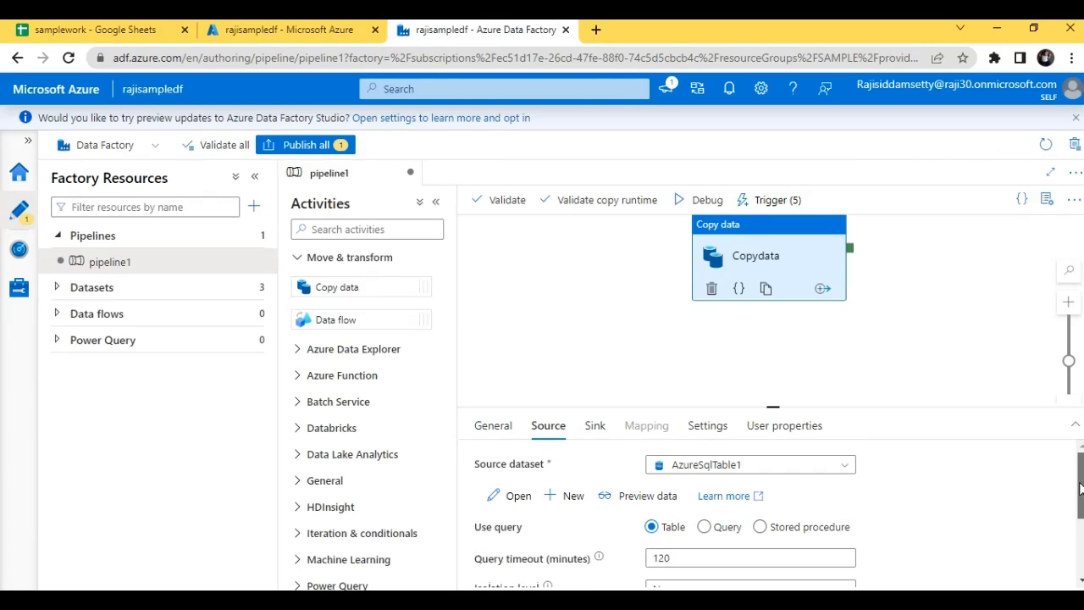
{"action": "left_click", "coordinate": [767, 464]}
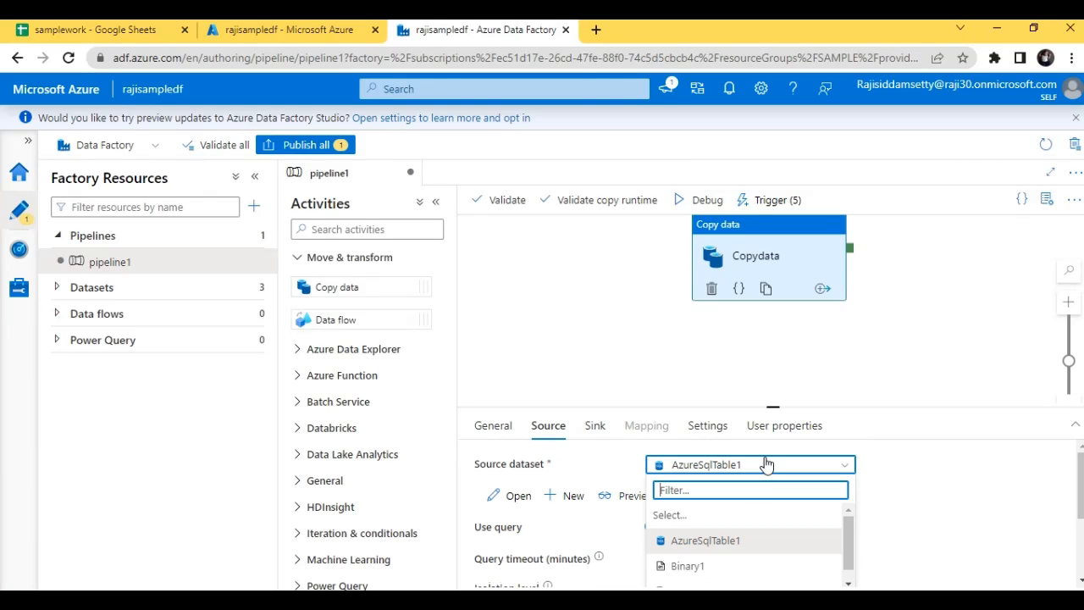
{"action": "left_click", "coordinate": [743, 566]}
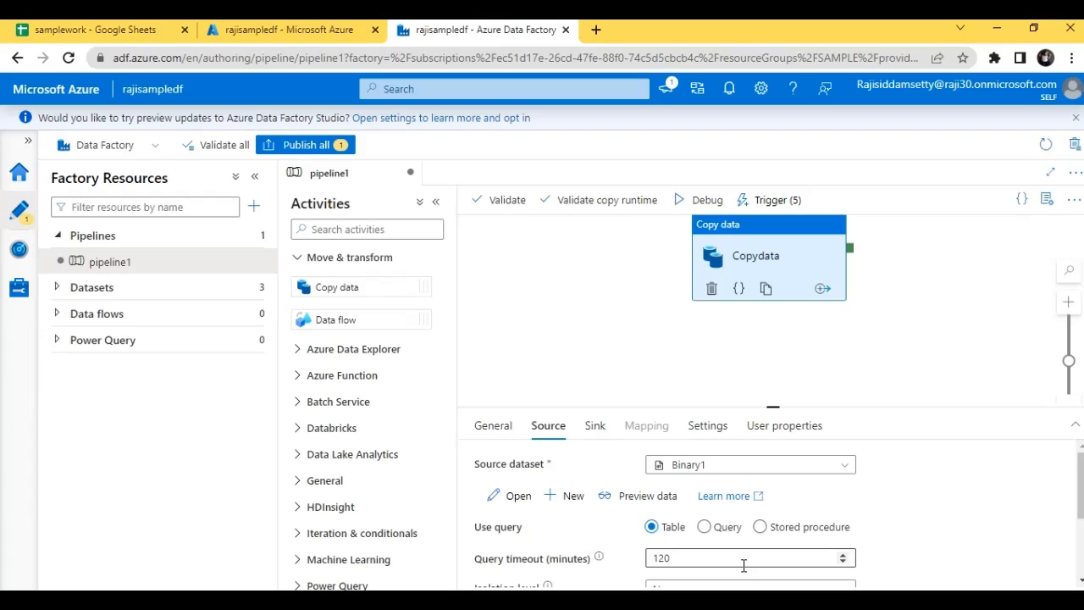
Check the Copydata activity's sink dataset settings against its source settings
{"action": "left_click", "coordinate": [594, 430]}
{"action": "left_click", "coordinate": [543, 434]}
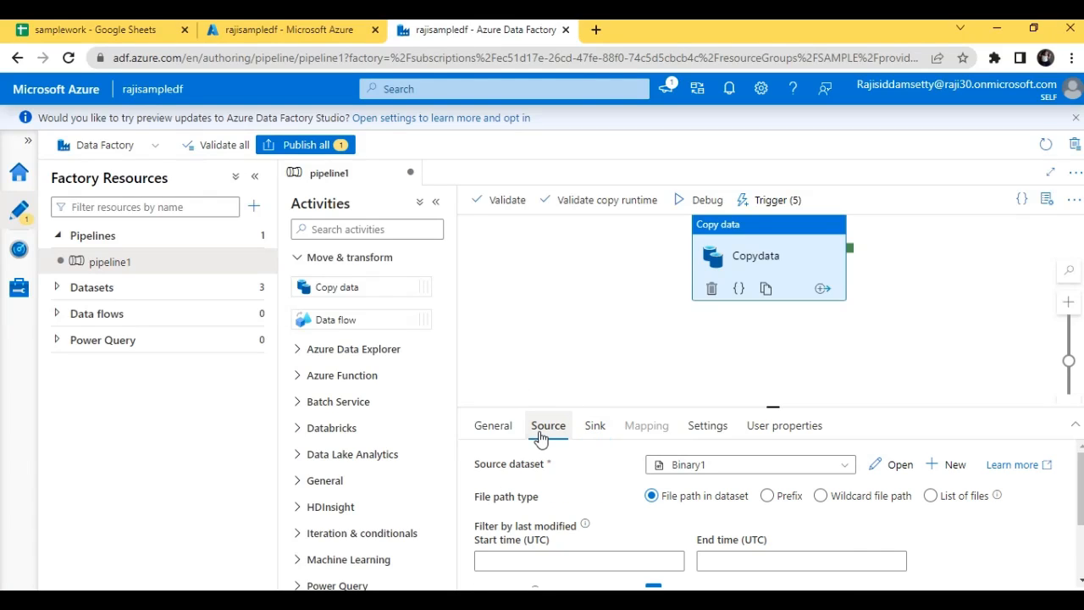
{"action": "left_click", "coordinate": [596, 436]}
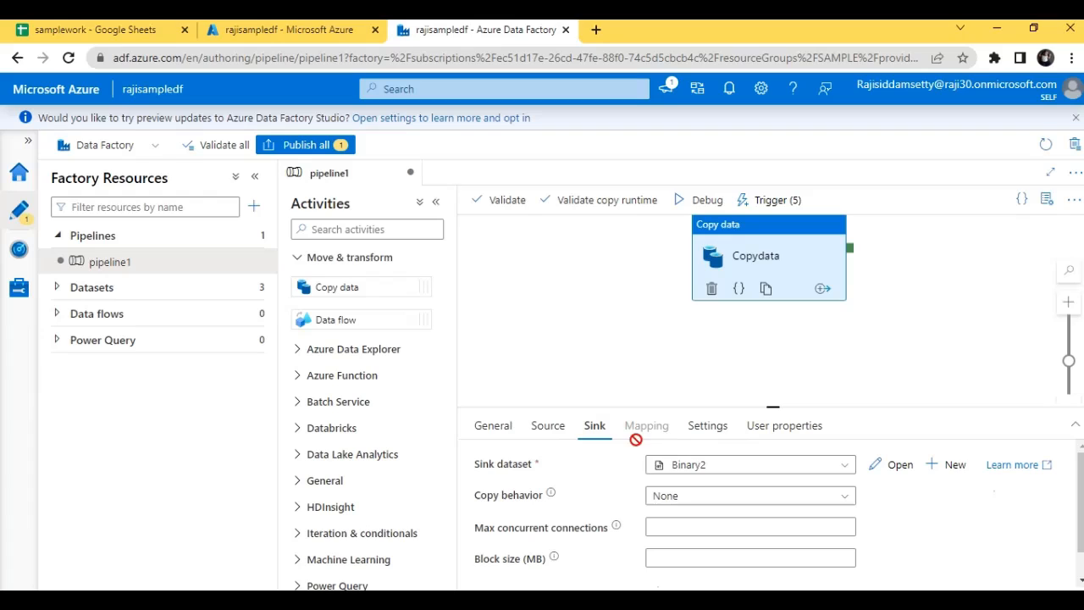
Set both the sink dataset and the source dataset of the Copydata activity to AzureSqlTable1
{"action": "left_click", "coordinate": [698, 466]}
{"action": "left_click", "coordinate": [704, 537]}
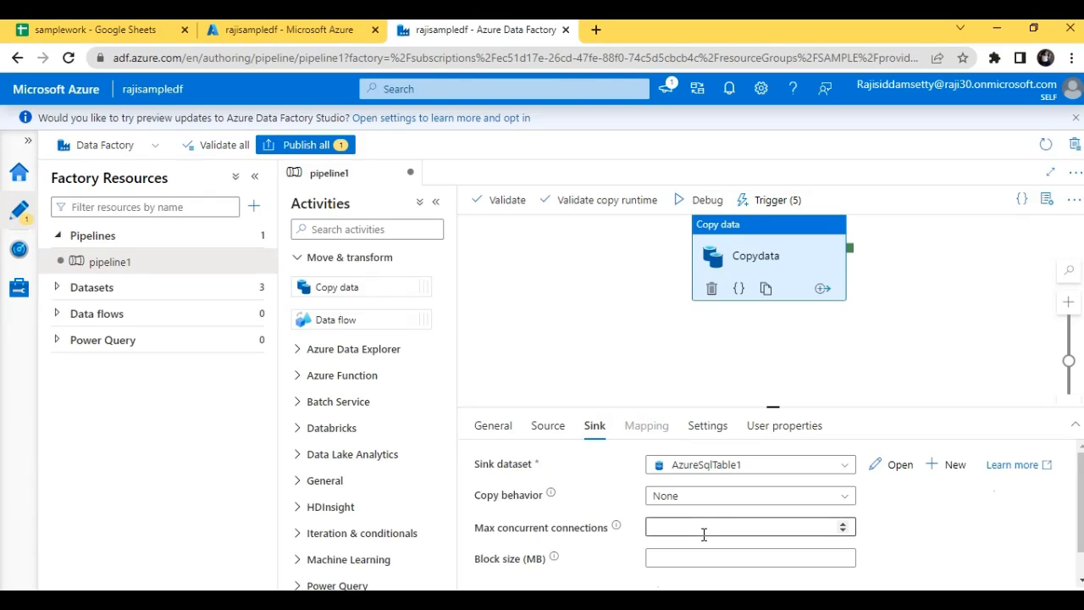
{"action": "left_click", "coordinate": [544, 426]}
{"action": "left_click", "coordinate": [779, 465]}
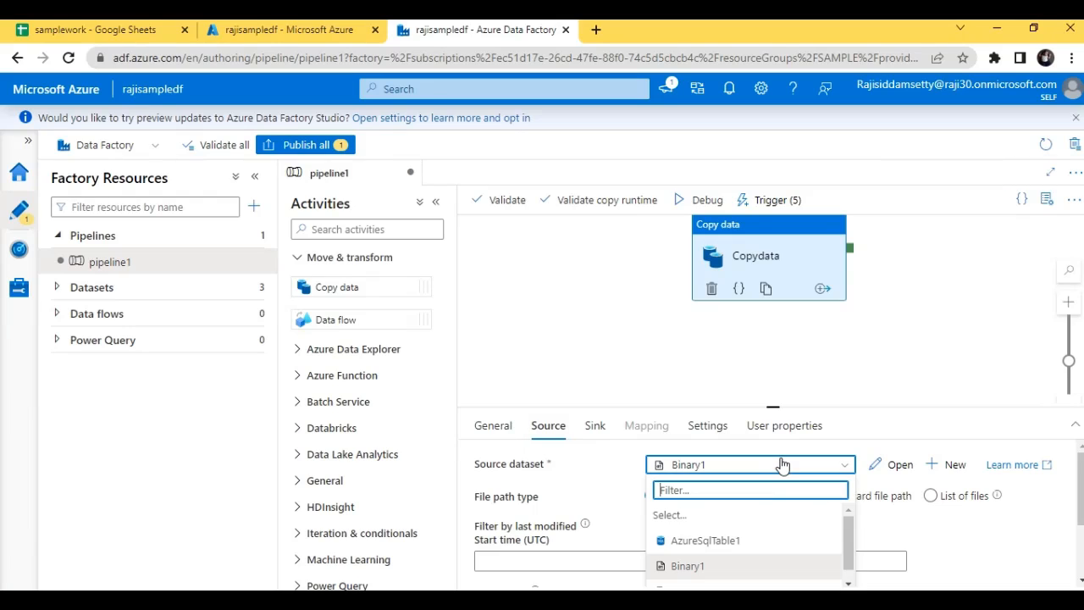
{"action": "left_click", "coordinate": [762, 542]}
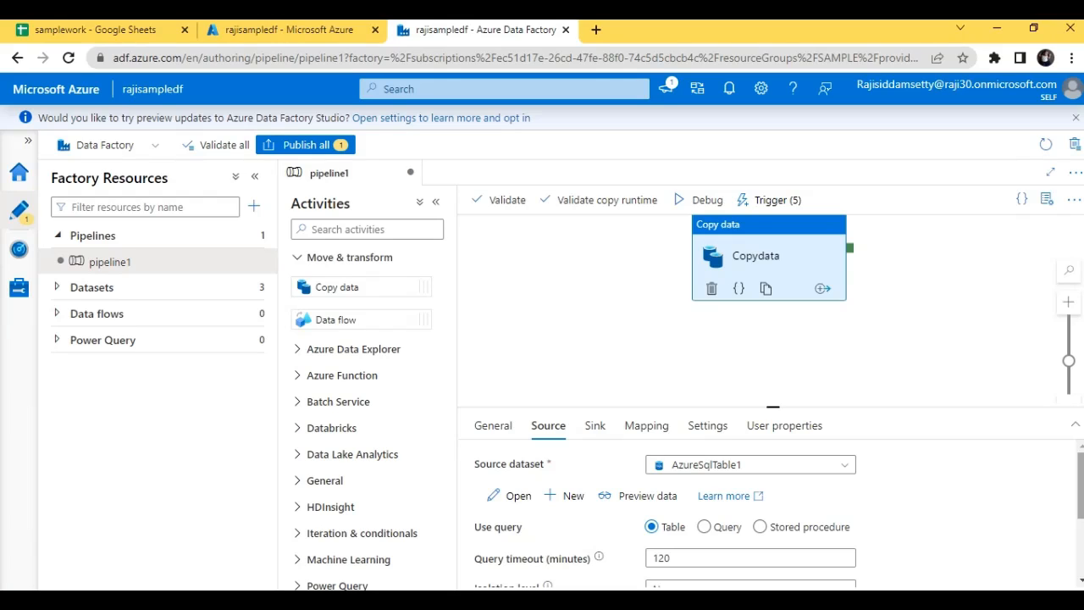
Look through the Copydata source's query and partition options, and add a new blank additional column row with the value $$COLUMN
{"action": "scroll", "coordinate": [762, 508], "scroll_direction": "down", "scroll_amount": 1}
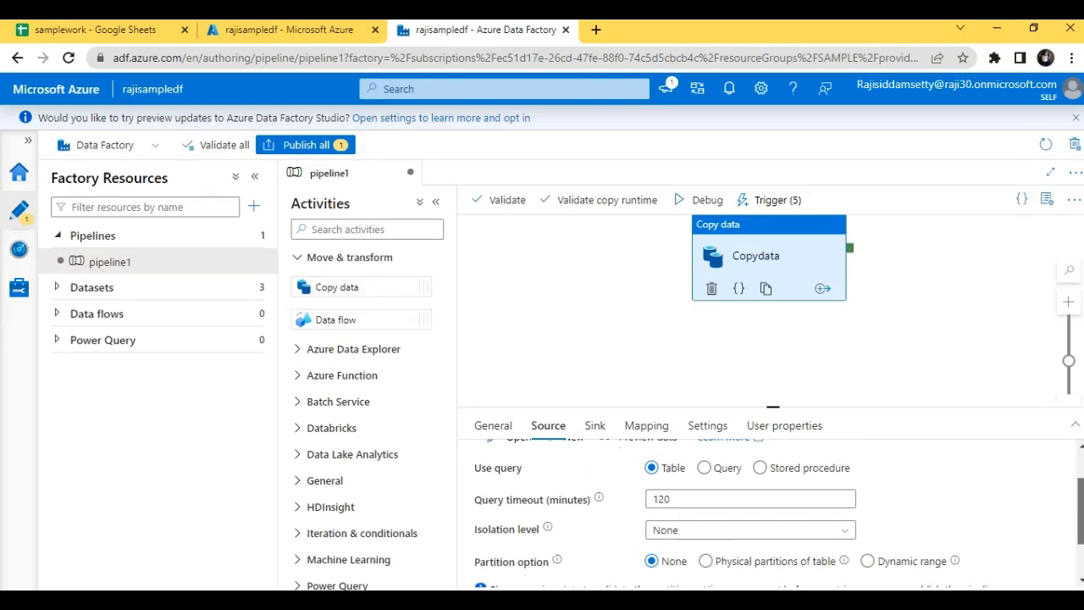
{"action": "left_click_drag", "start_coordinate": [1080, 522], "coordinate": [1081, 531]}
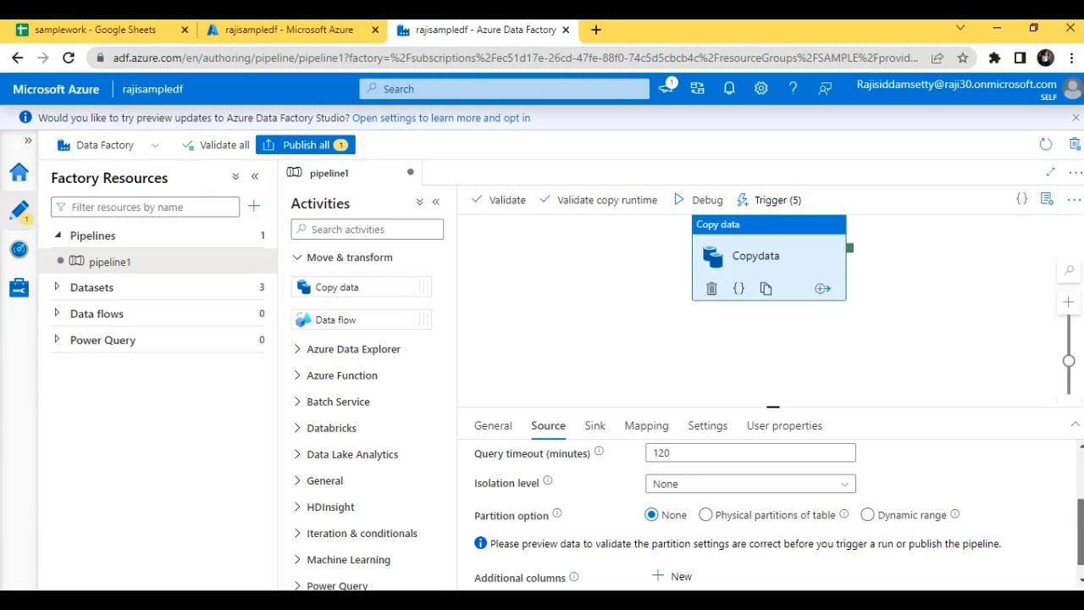
{"action": "scroll", "coordinate": [779, 510], "scroll_direction": "down", "scroll_amount": 1}
{"action": "scroll", "coordinate": [779, 508], "scroll_direction": "up", "scroll_amount": 1}
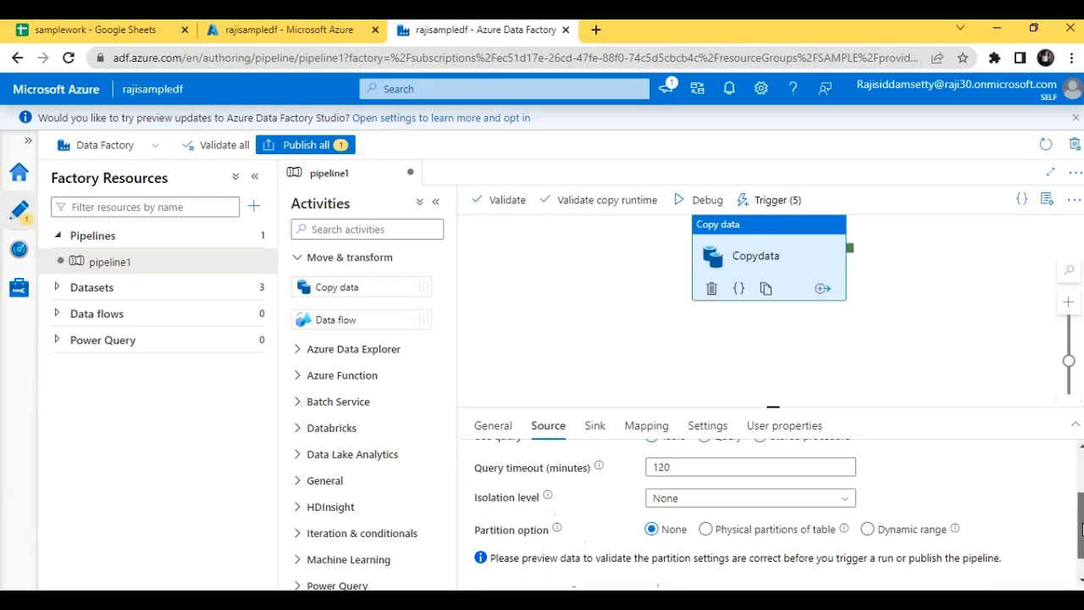
{"action": "scroll", "coordinate": [779, 509], "scroll_direction": "down", "scroll_amount": 1}
{"action": "left_click", "coordinate": [684, 557]}
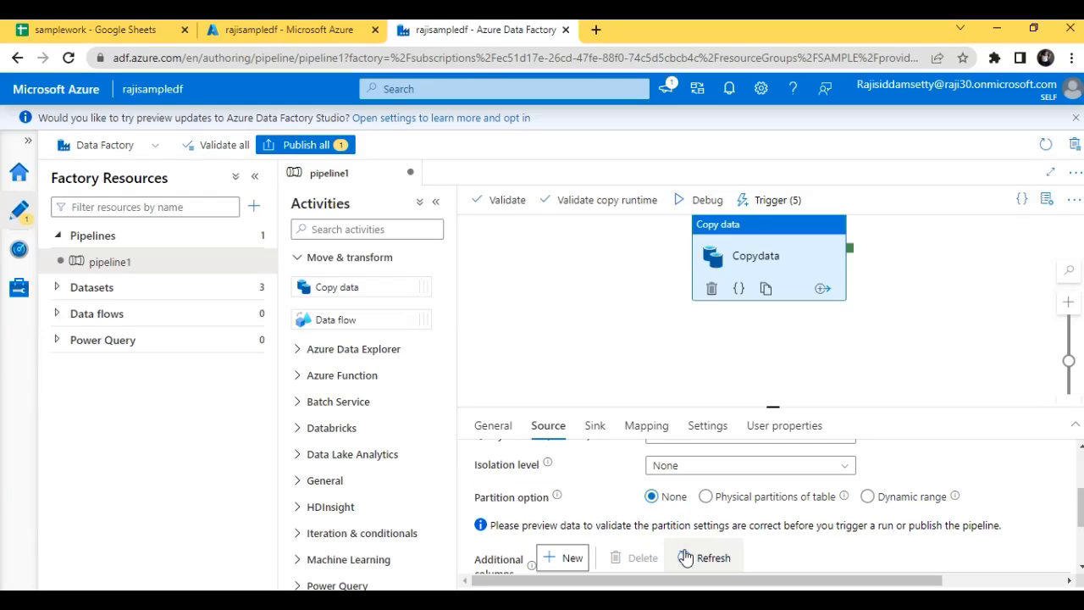
{"action": "scroll", "coordinate": [687, 550], "scroll_direction": "down", "scroll_amount": 1}
{"action": "scroll", "coordinate": [762, 508], "scroll_direction": "down", "scroll_amount": 3}
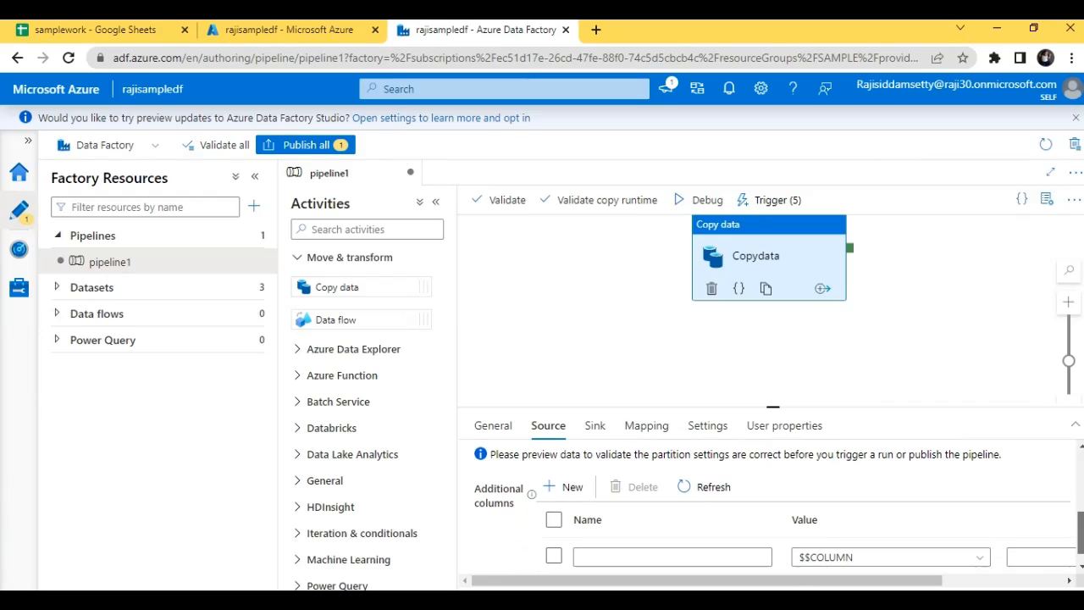
{"action": "scroll", "coordinate": [763, 508], "scroll_direction": "down", "scroll_amount": 1}
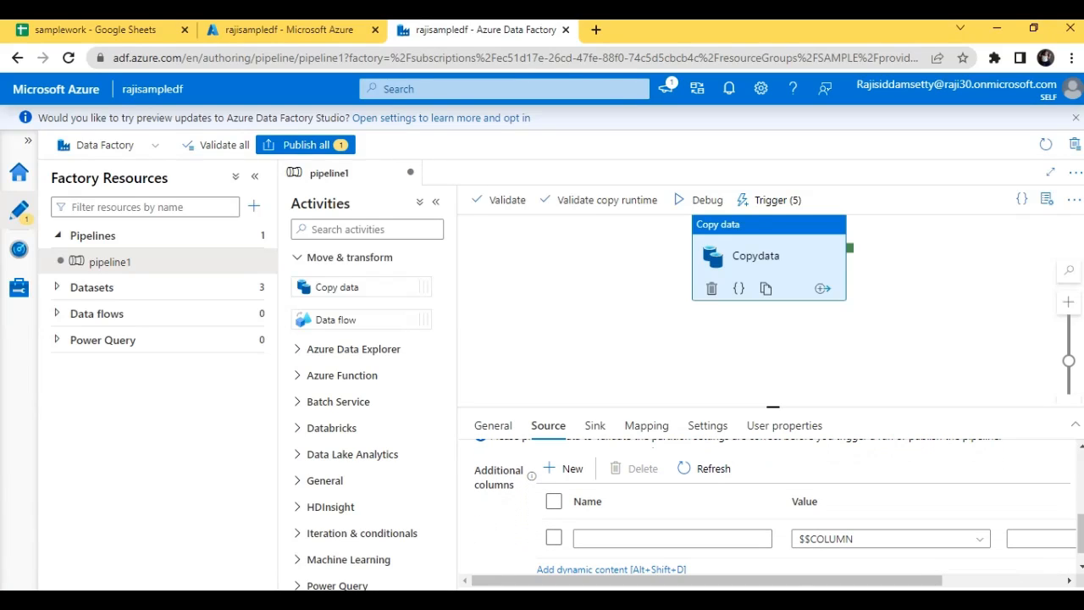
{"action": "left_click_drag", "start_coordinate": [903, 581], "coordinate": [848, 584]}
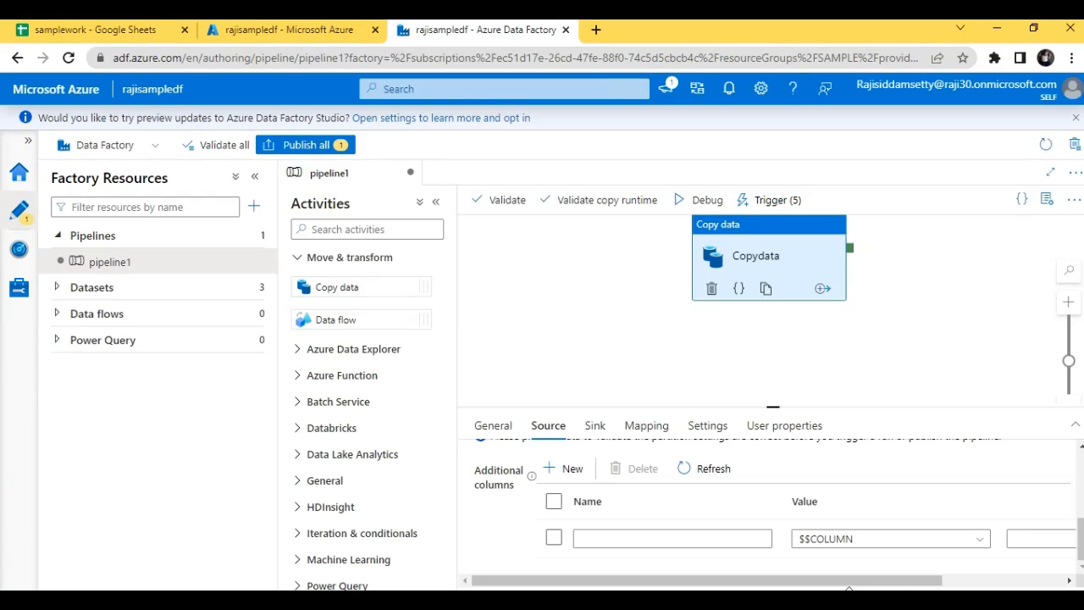
Look through the Copydata activity's general copy settings and show the available data integration unit choices
{"action": "left_click", "coordinate": [709, 427]}
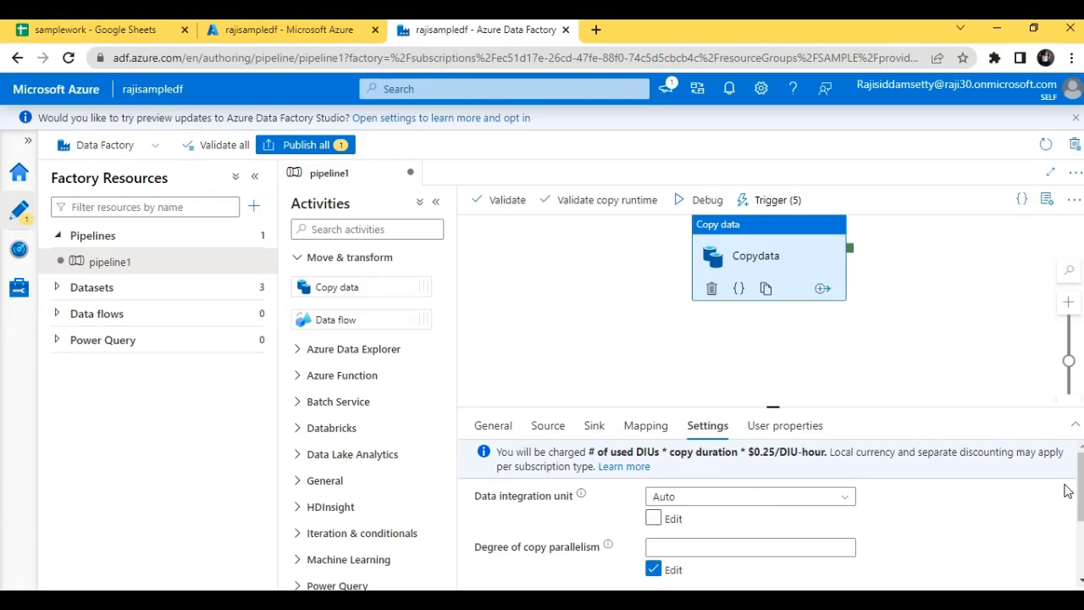
{"action": "scroll", "coordinate": [1069, 491], "scroll_direction": "down", "scroll_amount": 2}
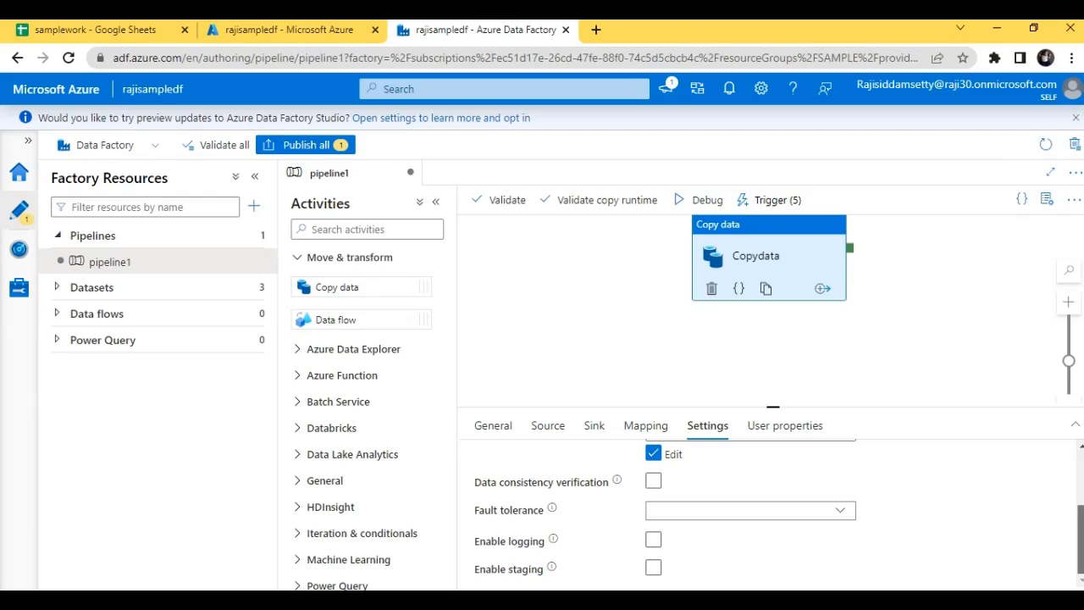
{"action": "scroll", "coordinate": [676, 461], "scroll_direction": "up", "scroll_amount": 2}
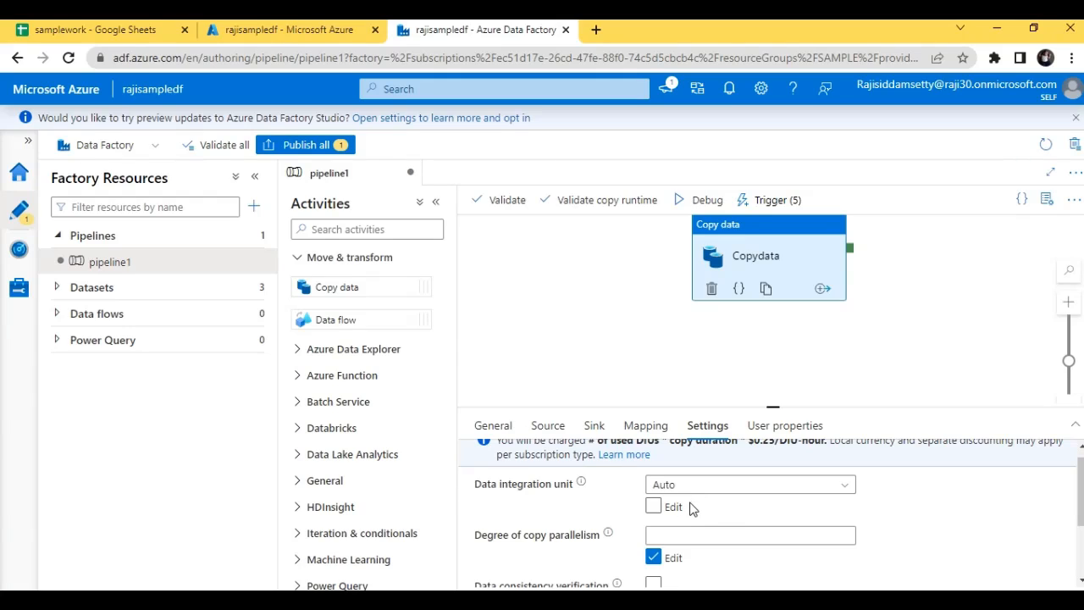
{"action": "left_click", "coordinate": [756, 488]}
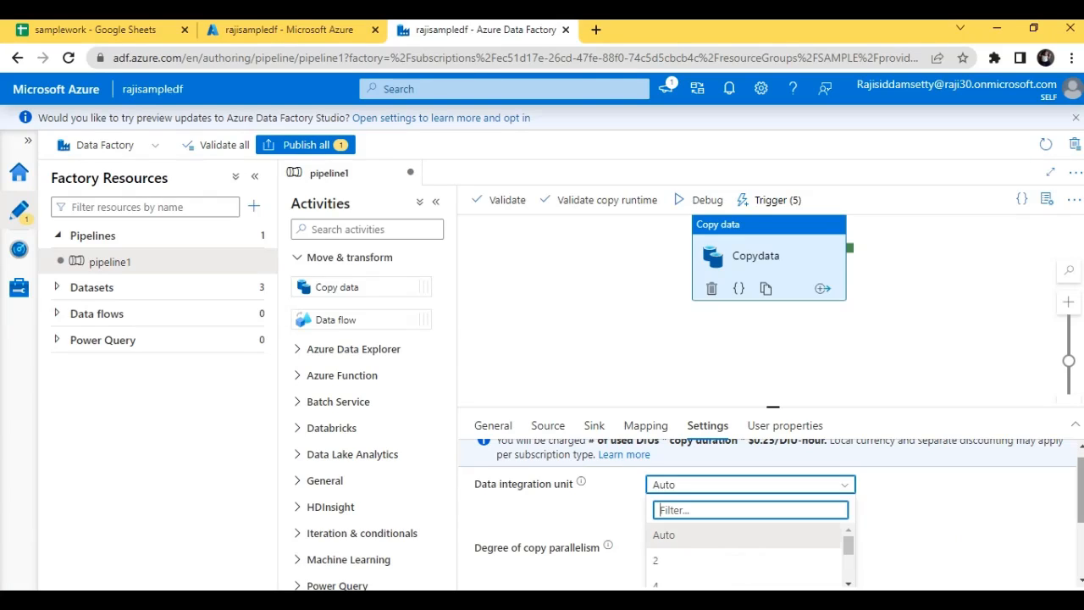
Examine the Copydata activity's fault tolerance choices and open its user properties
{"action": "left_click_drag", "start_coordinate": [1081, 492], "coordinate": [1081, 517]}
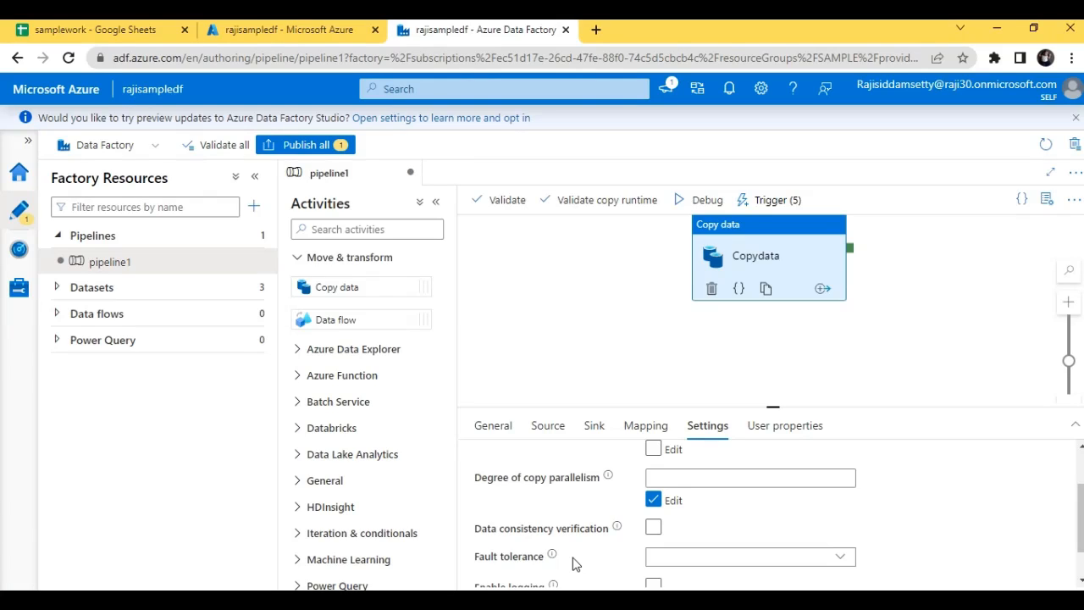
{"action": "scroll", "coordinate": [762, 508], "scroll_direction": "down", "scroll_amount": 1}
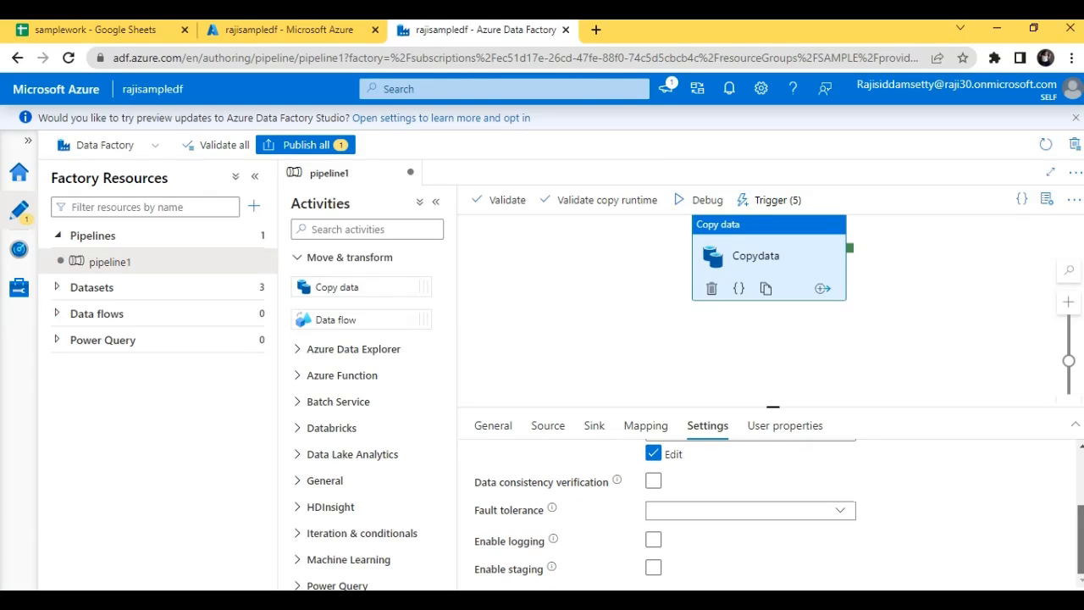
{"action": "left_click", "coordinate": [808, 524]}
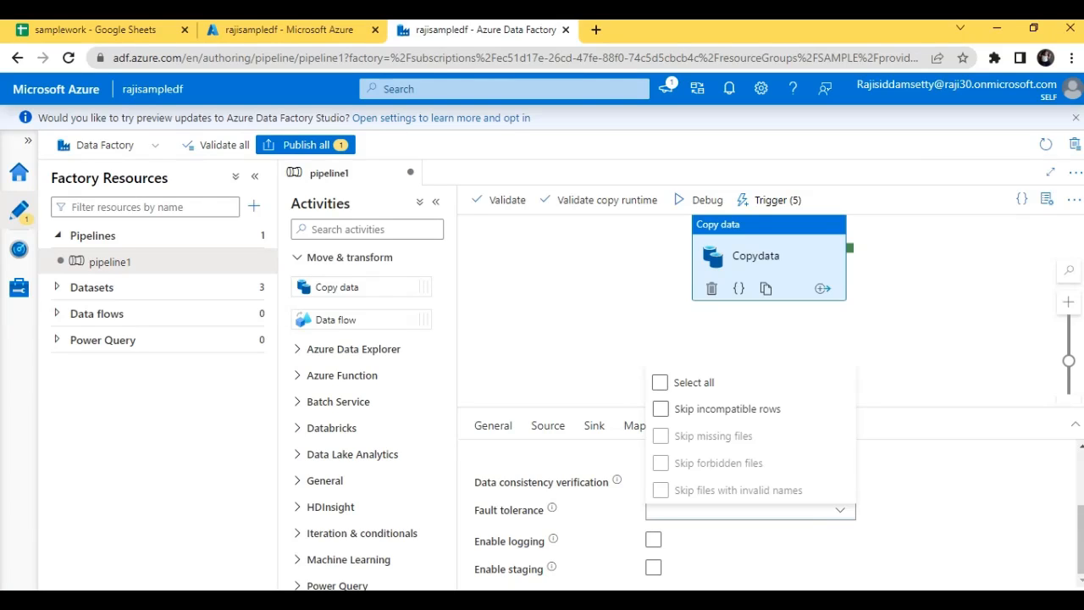
{"action": "scroll", "coordinate": [992, 518], "scroll_direction": "up", "scroll_amount": 5}
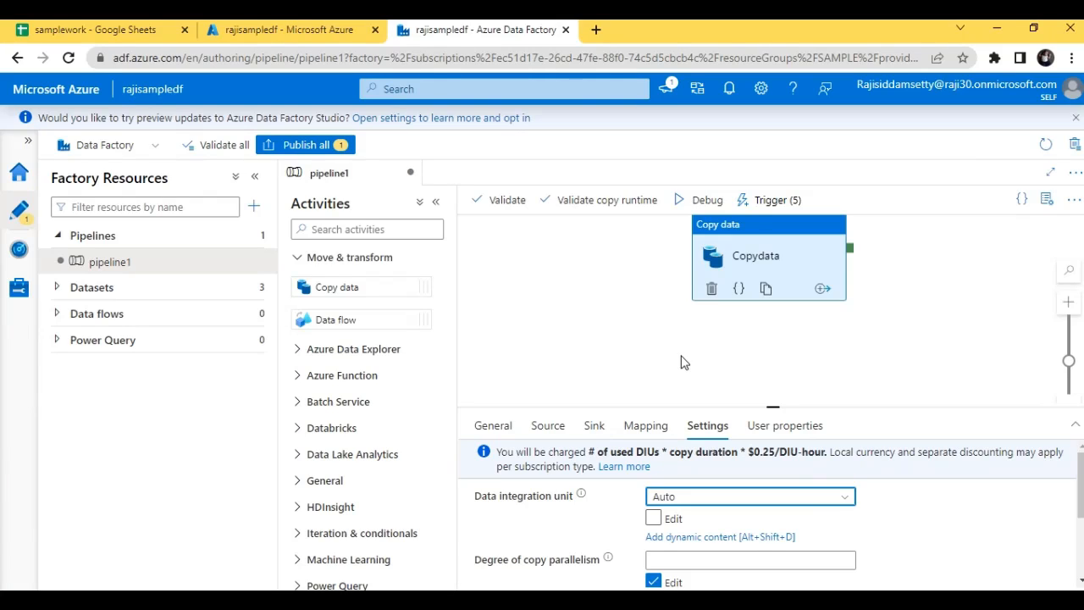
{"action": "left_click", "coordinate": [797, 428]}
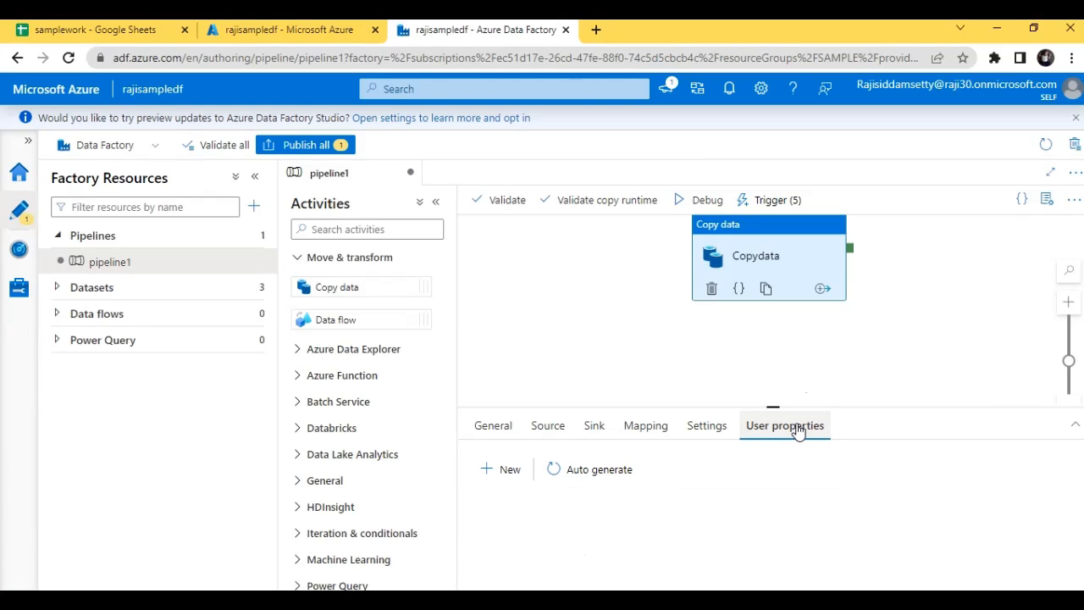